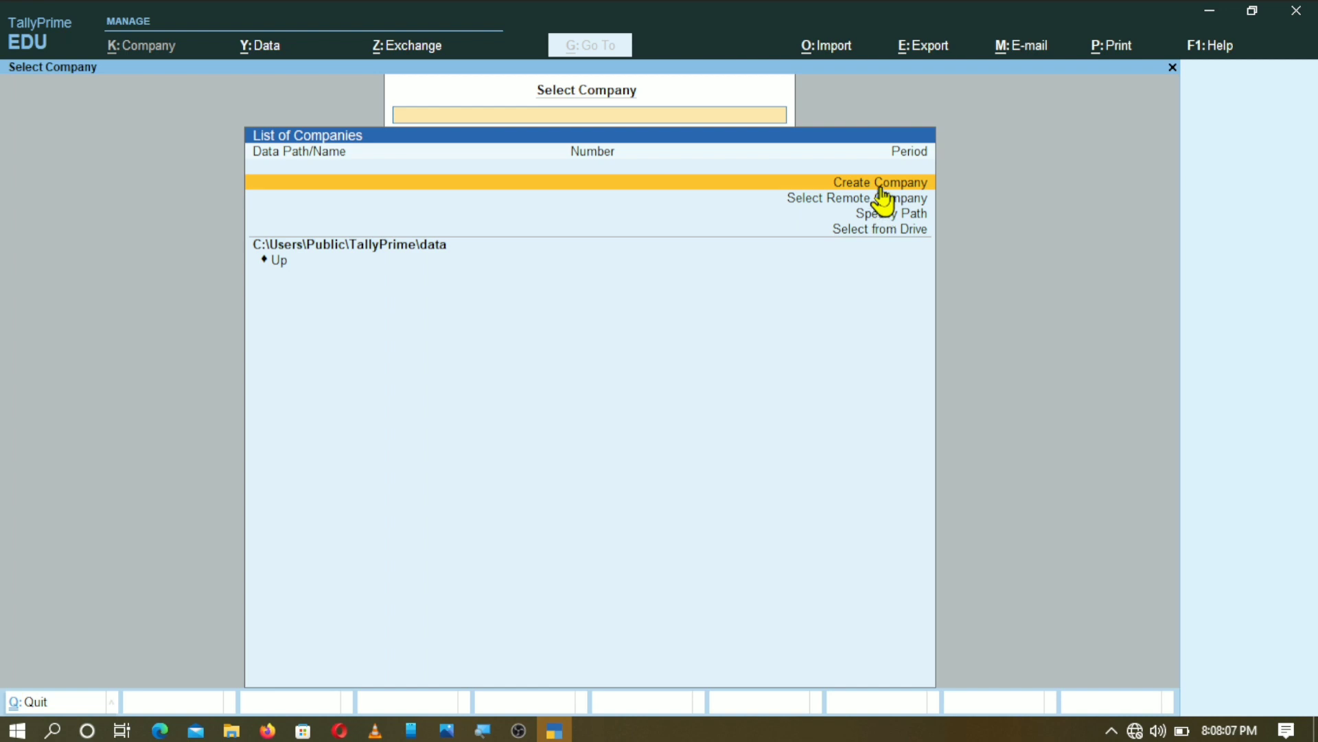
- Start a new company from the List of Companies using Create Company
left_click(879, 180)
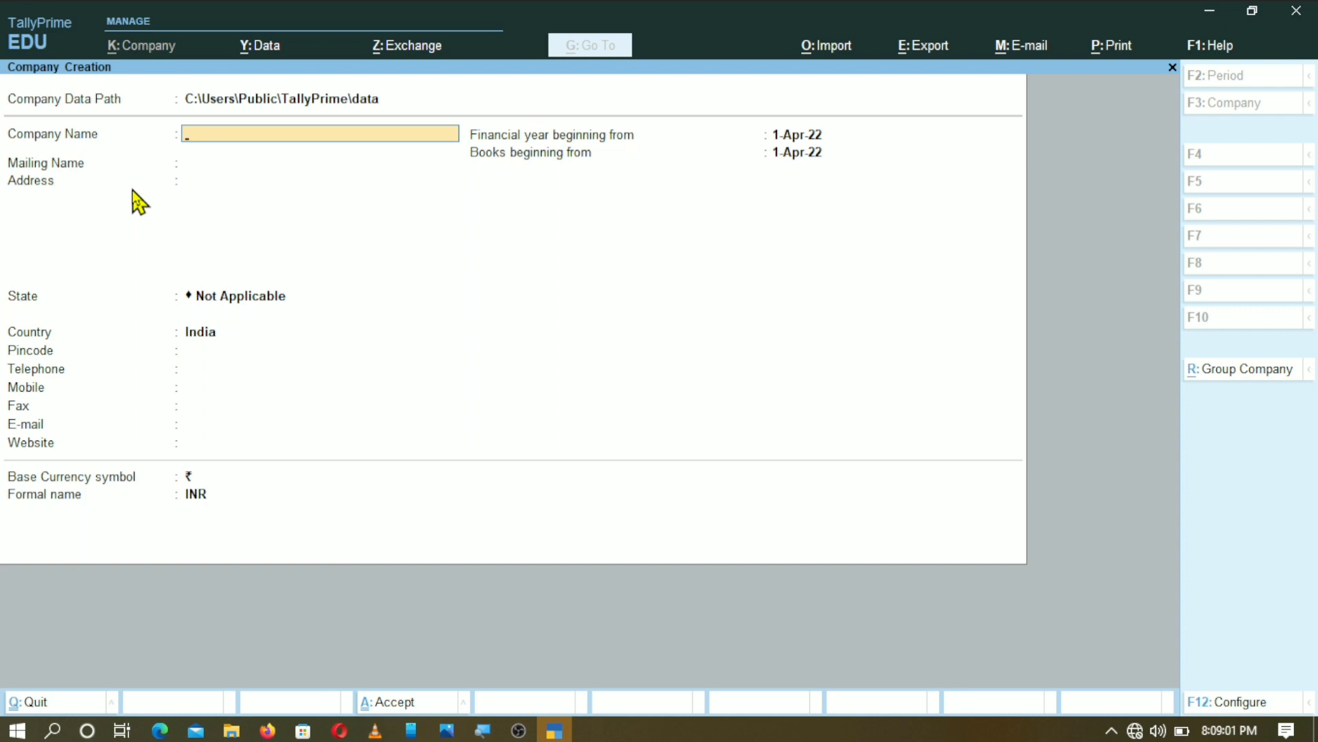
- Enter RANJAN ENTERPRISES as company name, with the mailing name auto-filled to match
type("RANJAN ENTERP")
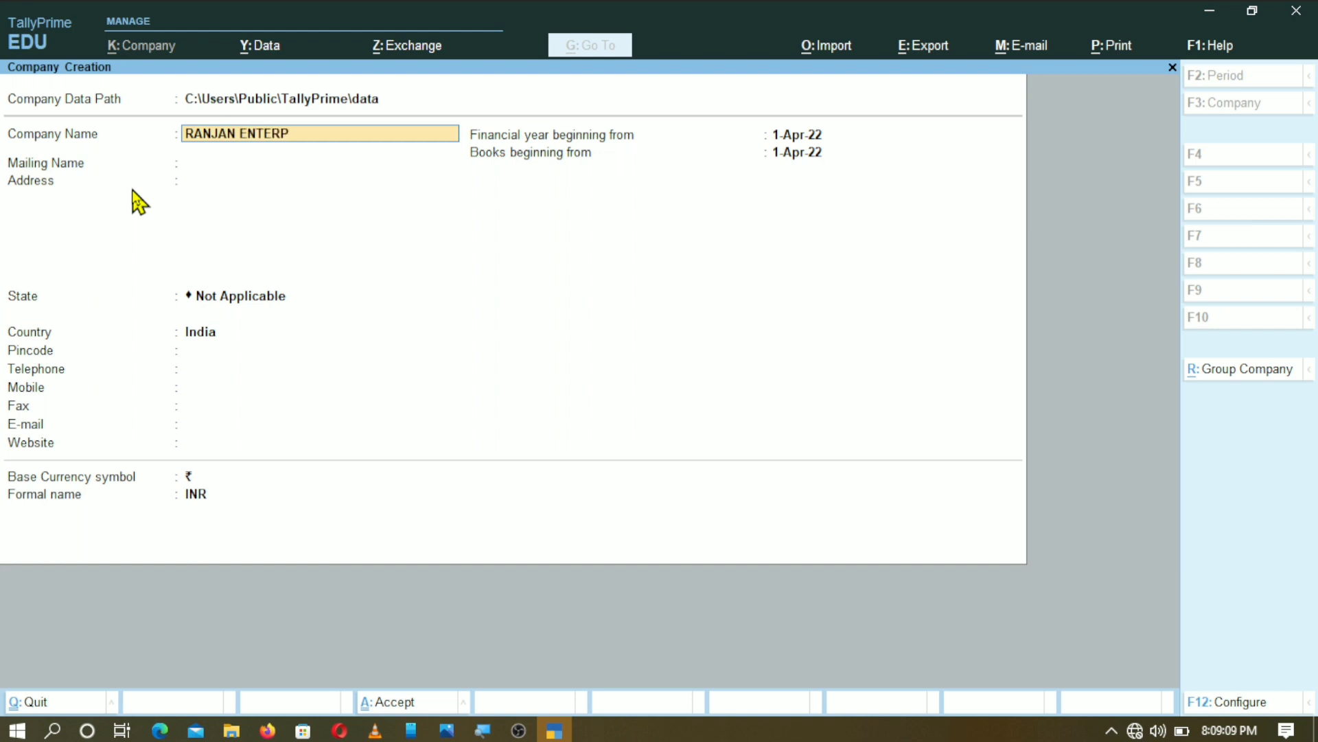
type("RISES")
key("Return")
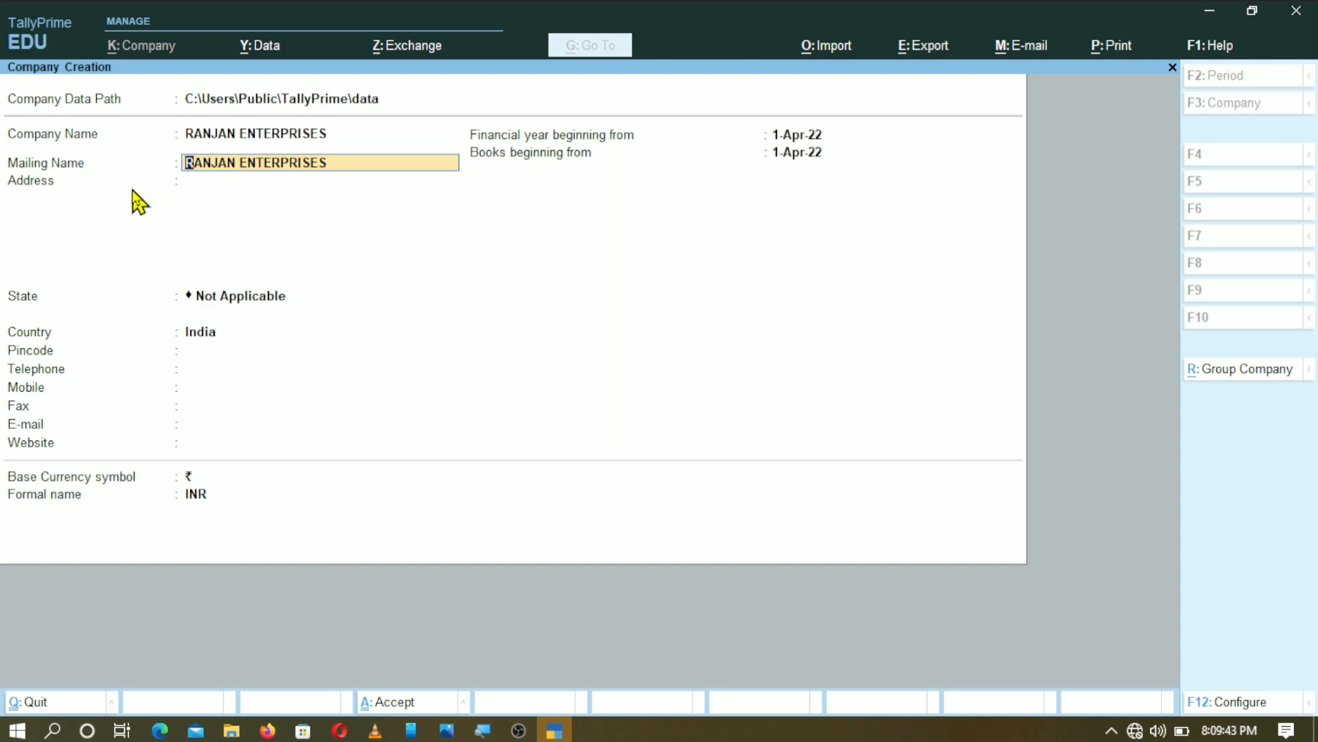
key("BackSpace")
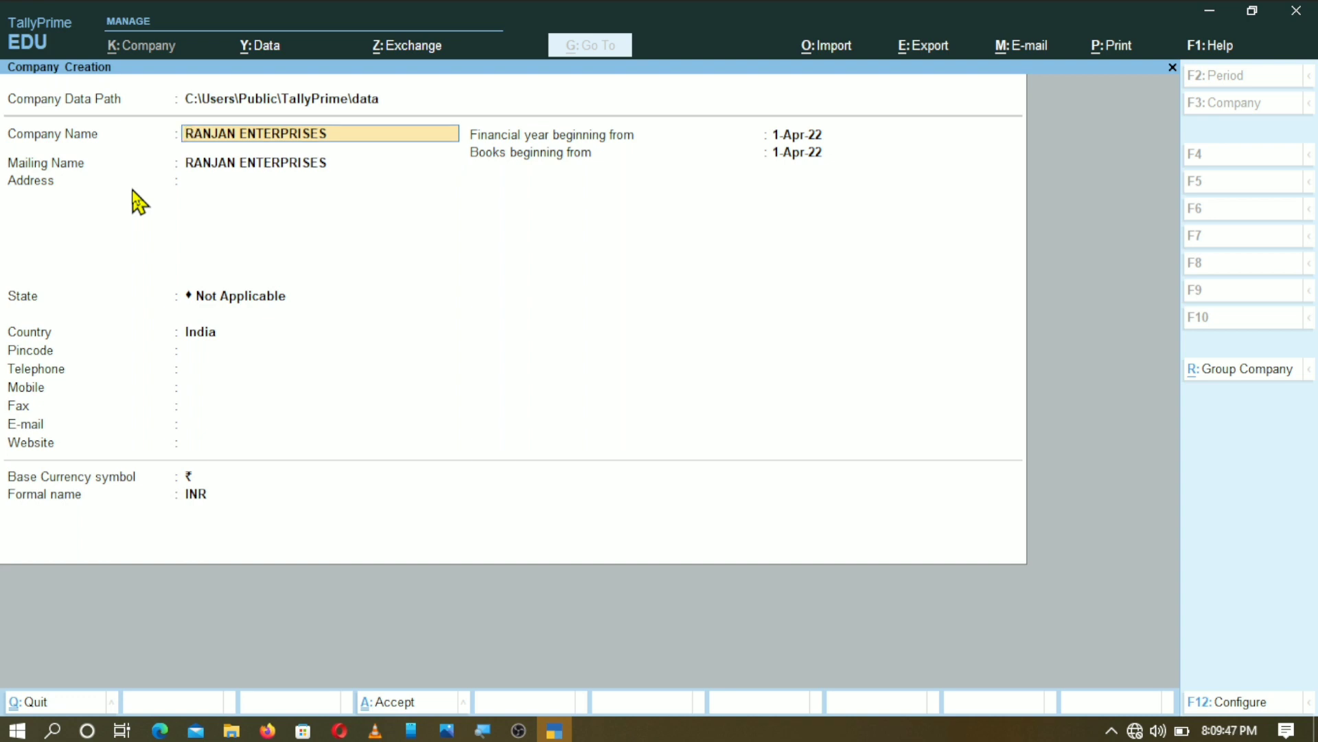
key("Return")
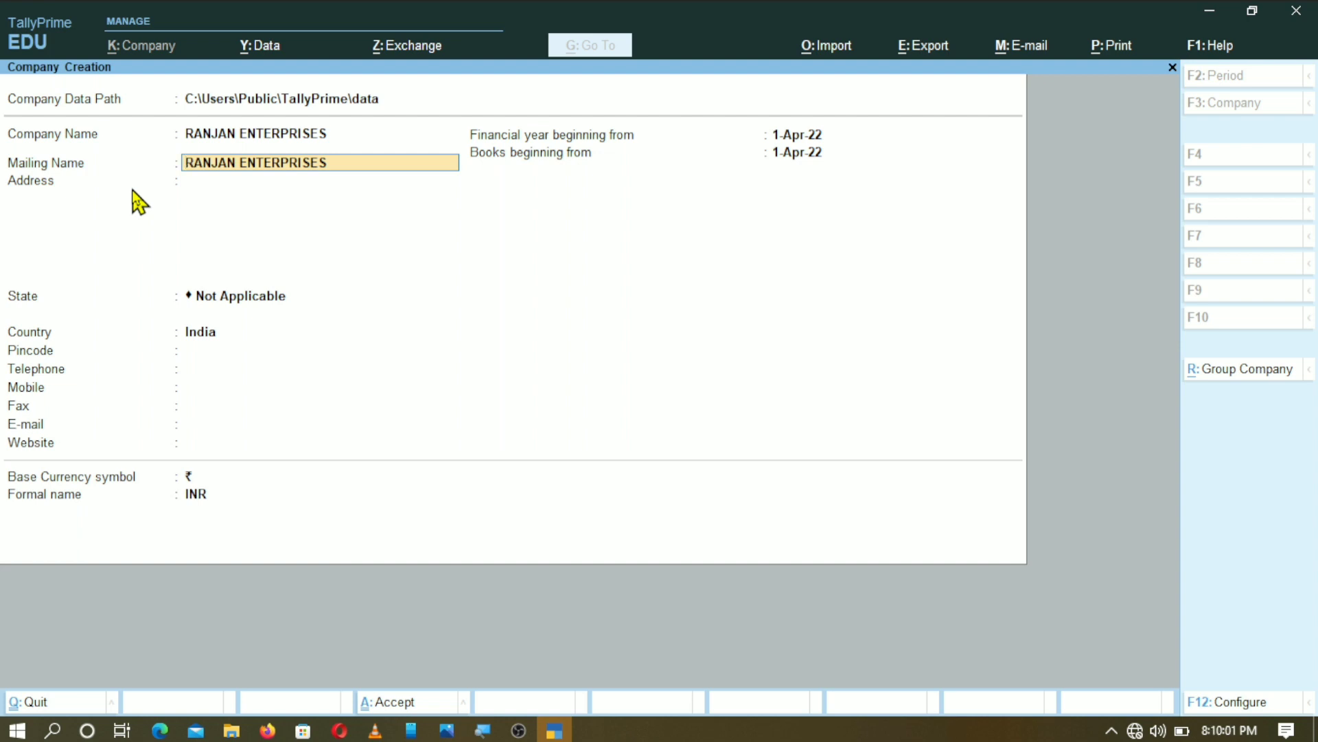
key("Return")
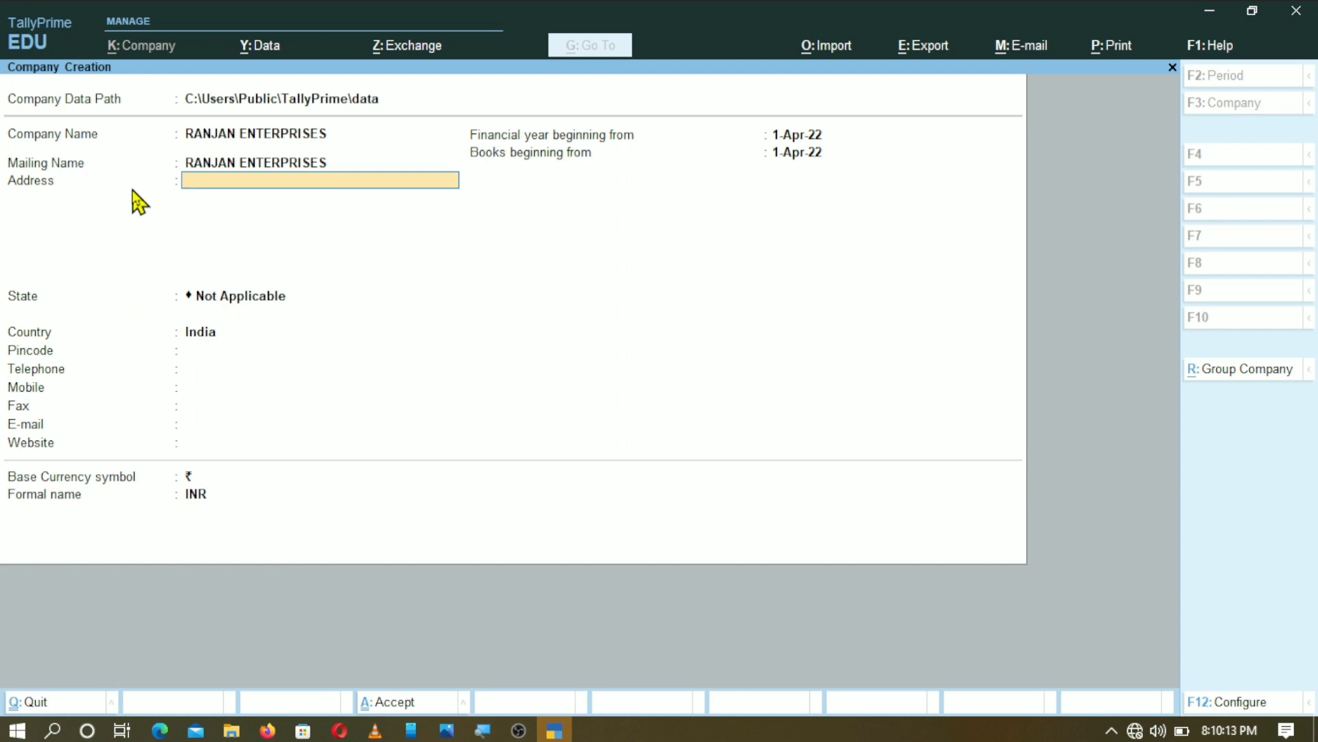
- Enter the company's town and district as the first address line, then move to State
type("SAHEBGANJ, MUZAFF")
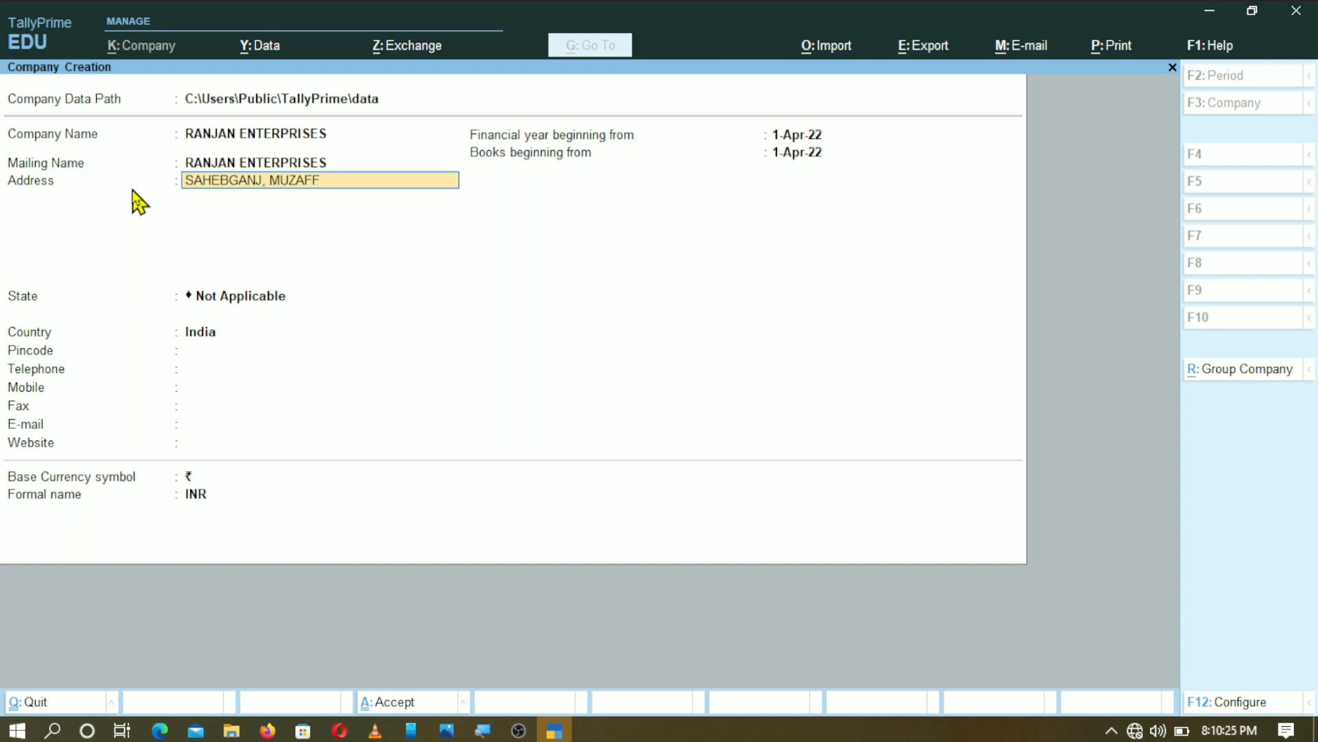
type("ARPURE")
key("BackSpace")
key("Return")
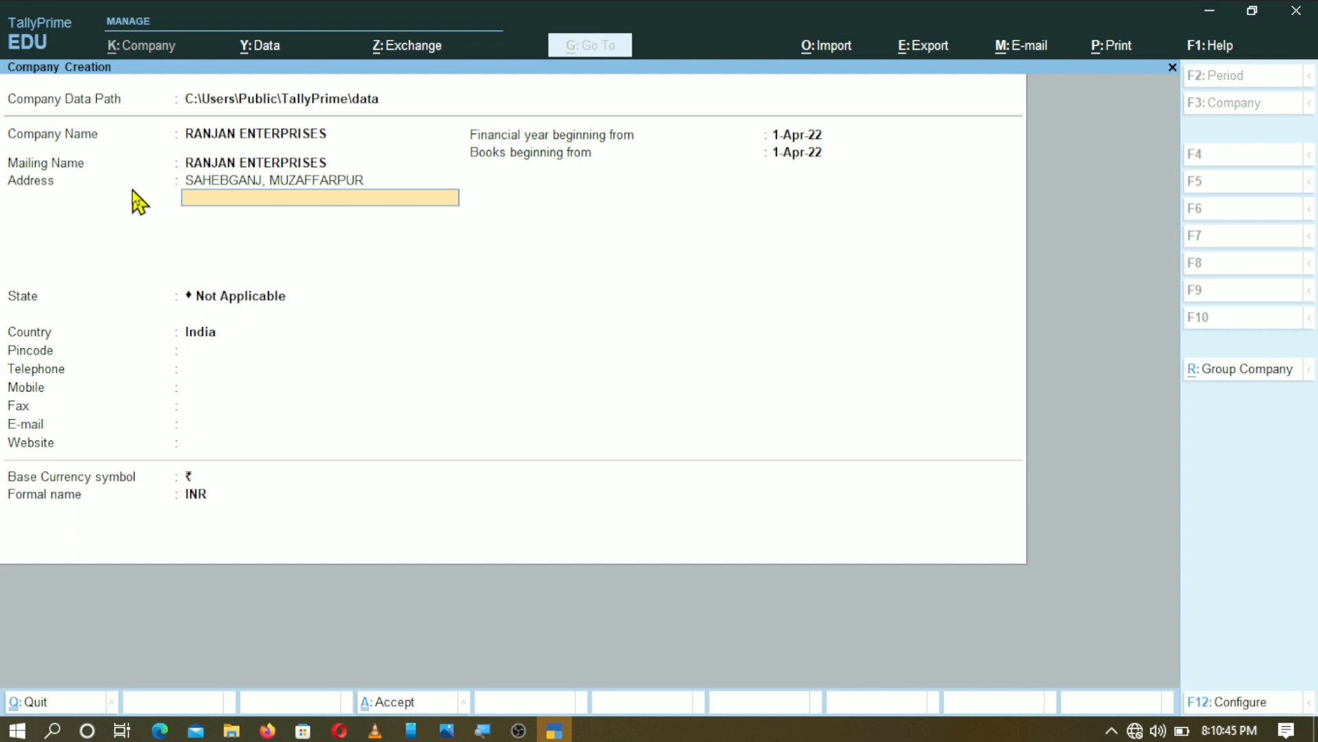
key("Return")
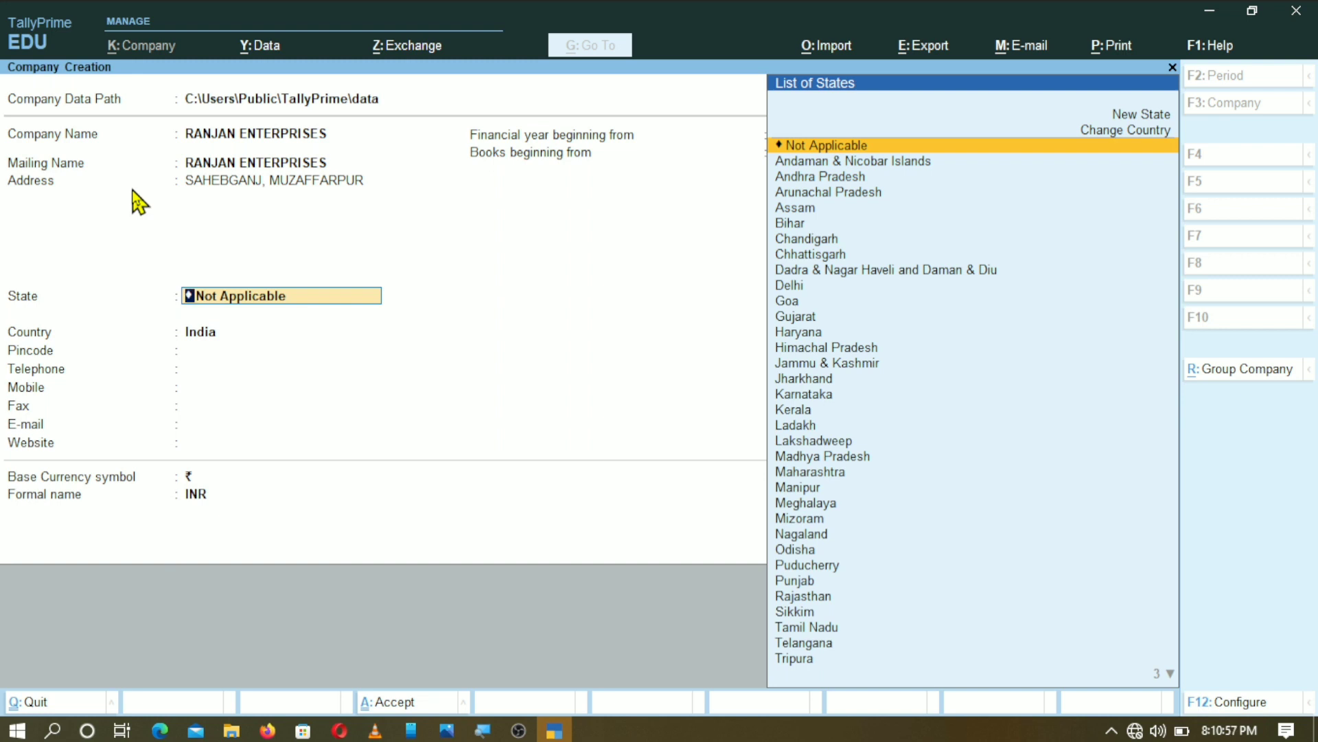
- Choose Bihar from the List of States as the company's state
type("B")
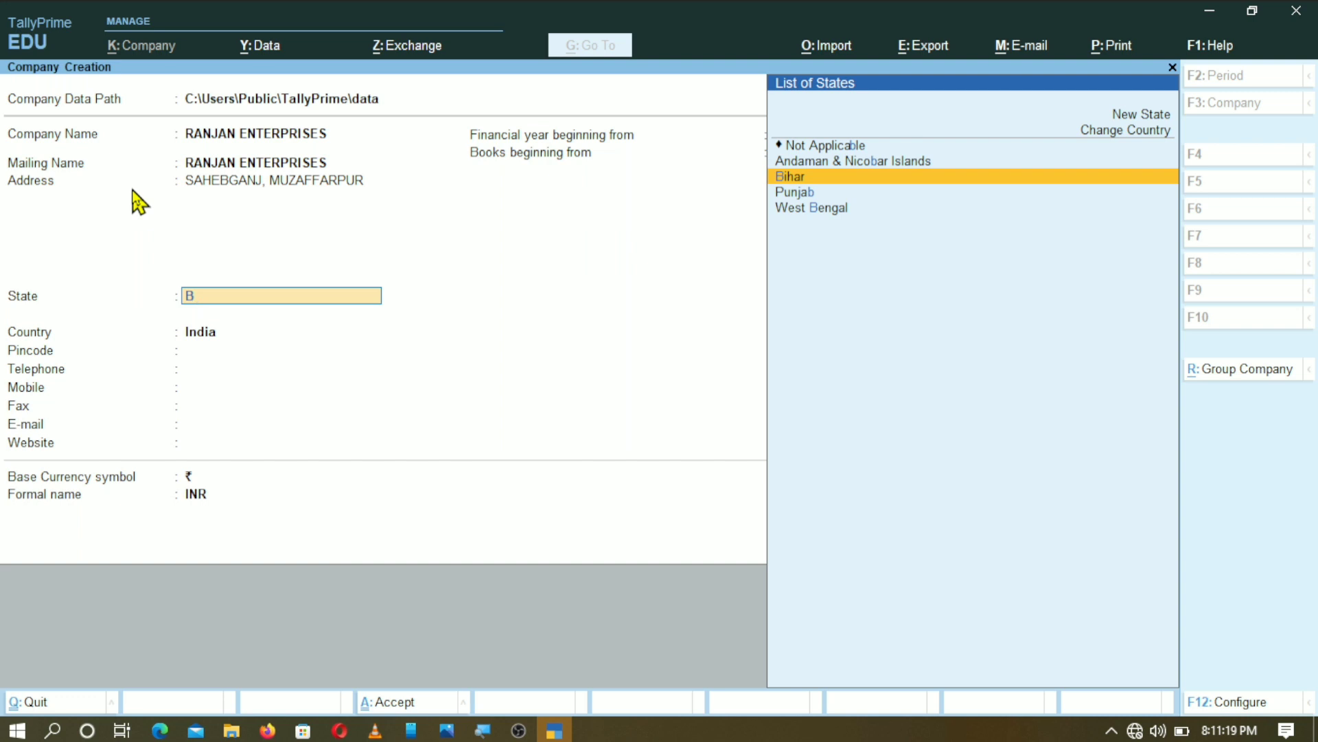
key("Return")
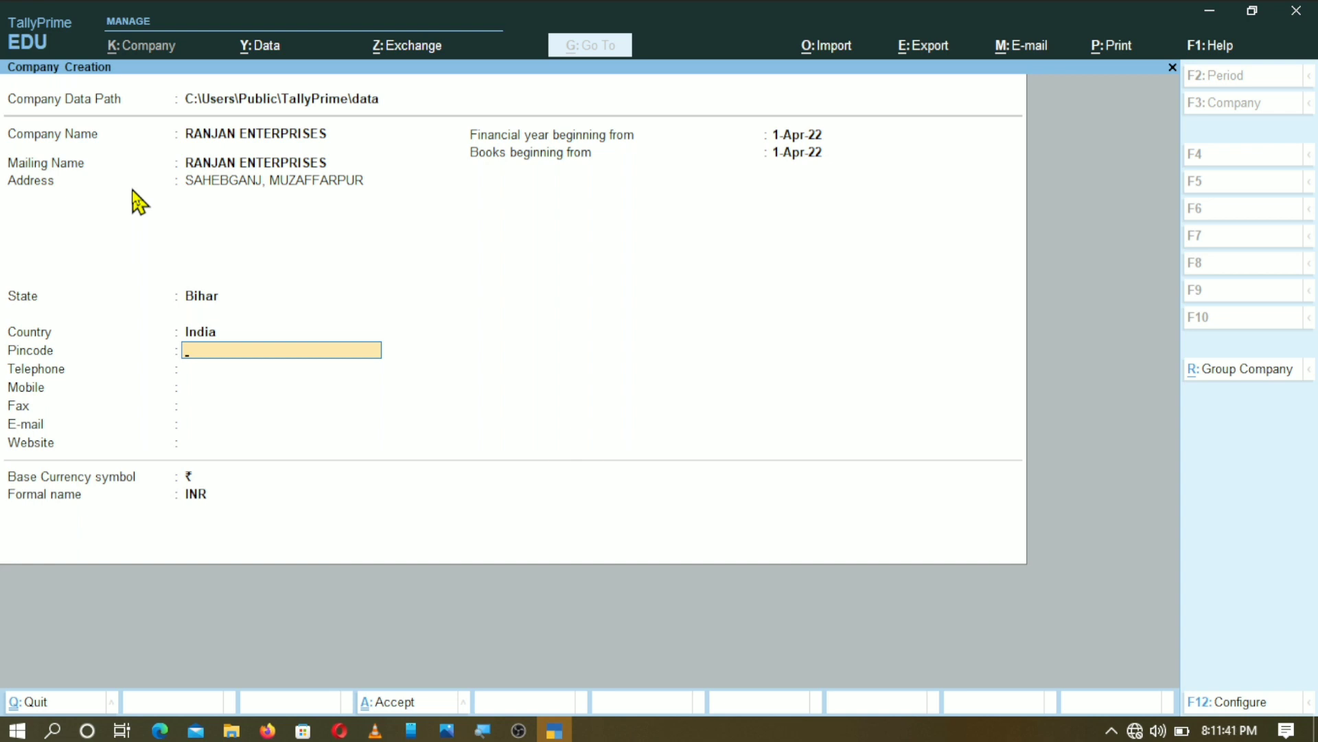
- Fill in the pincode, telephone number and mobile number, leaving fax blank
key("Return")
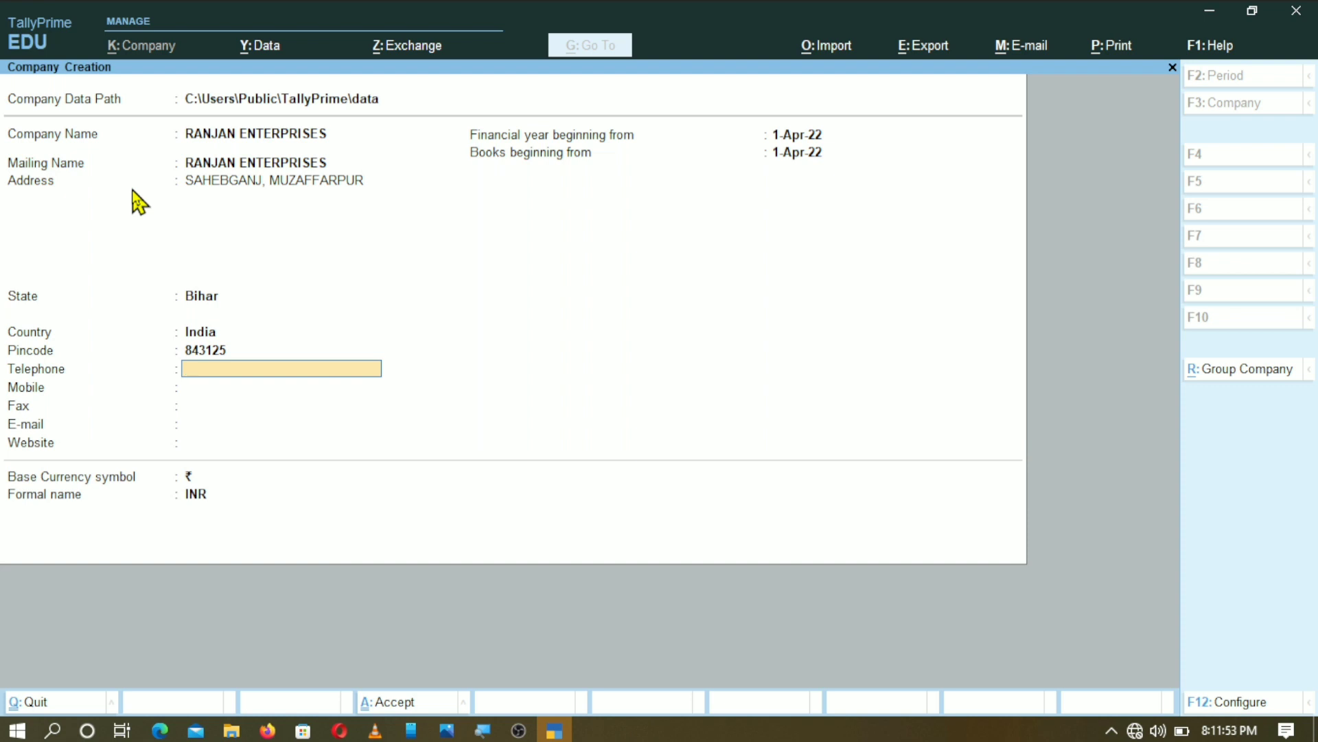
key("Return")
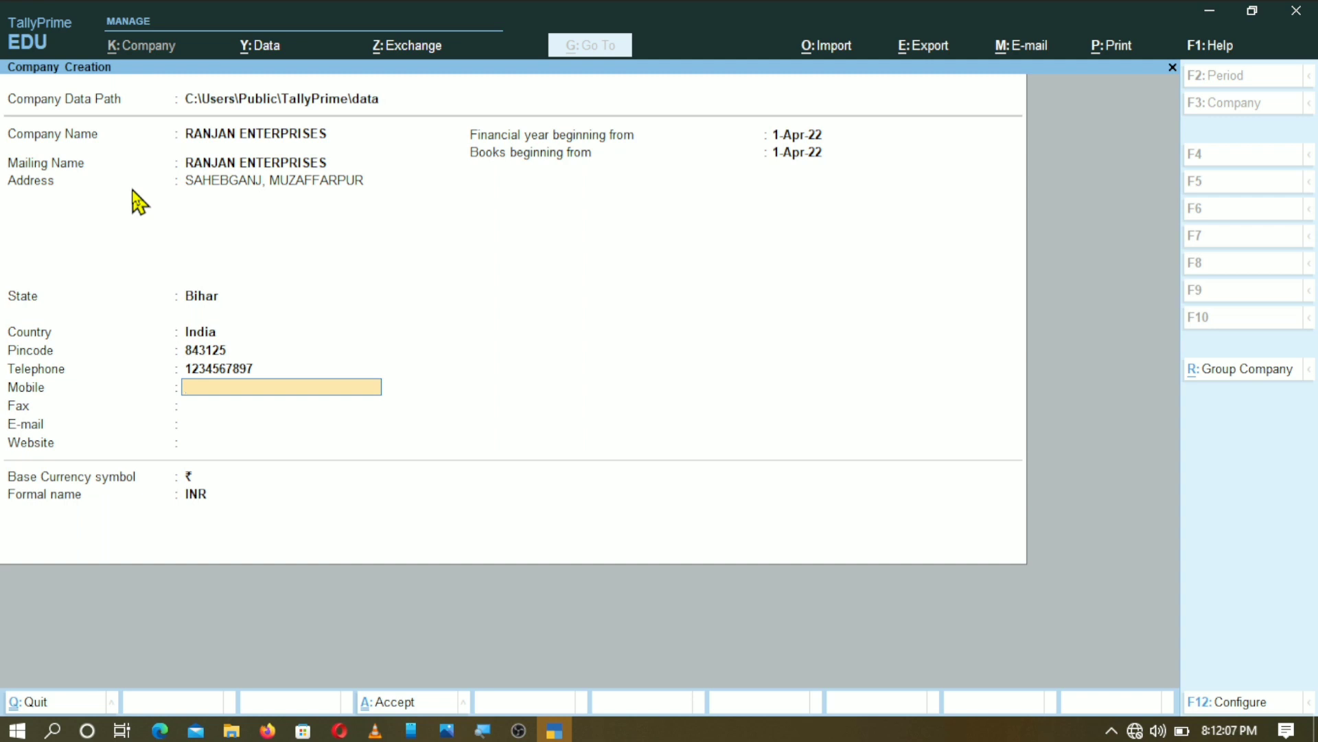
key("Return")
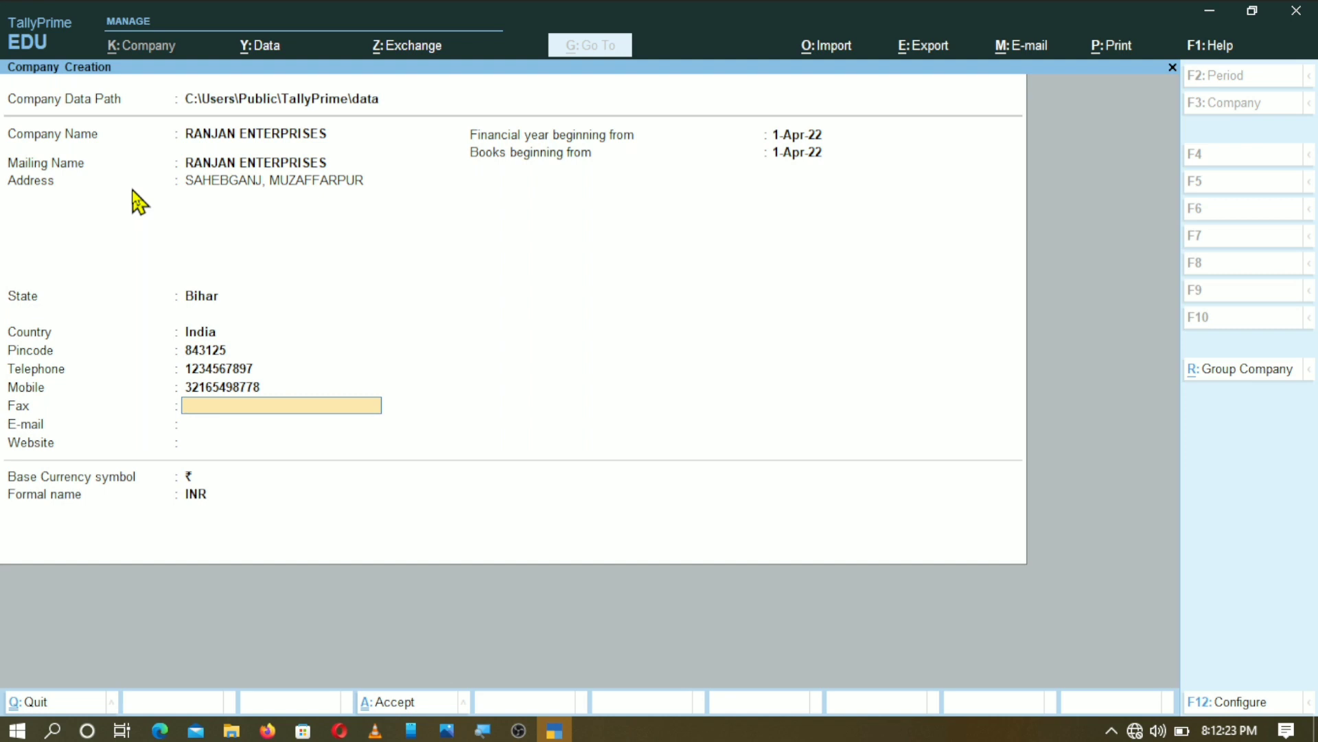
key("Return")
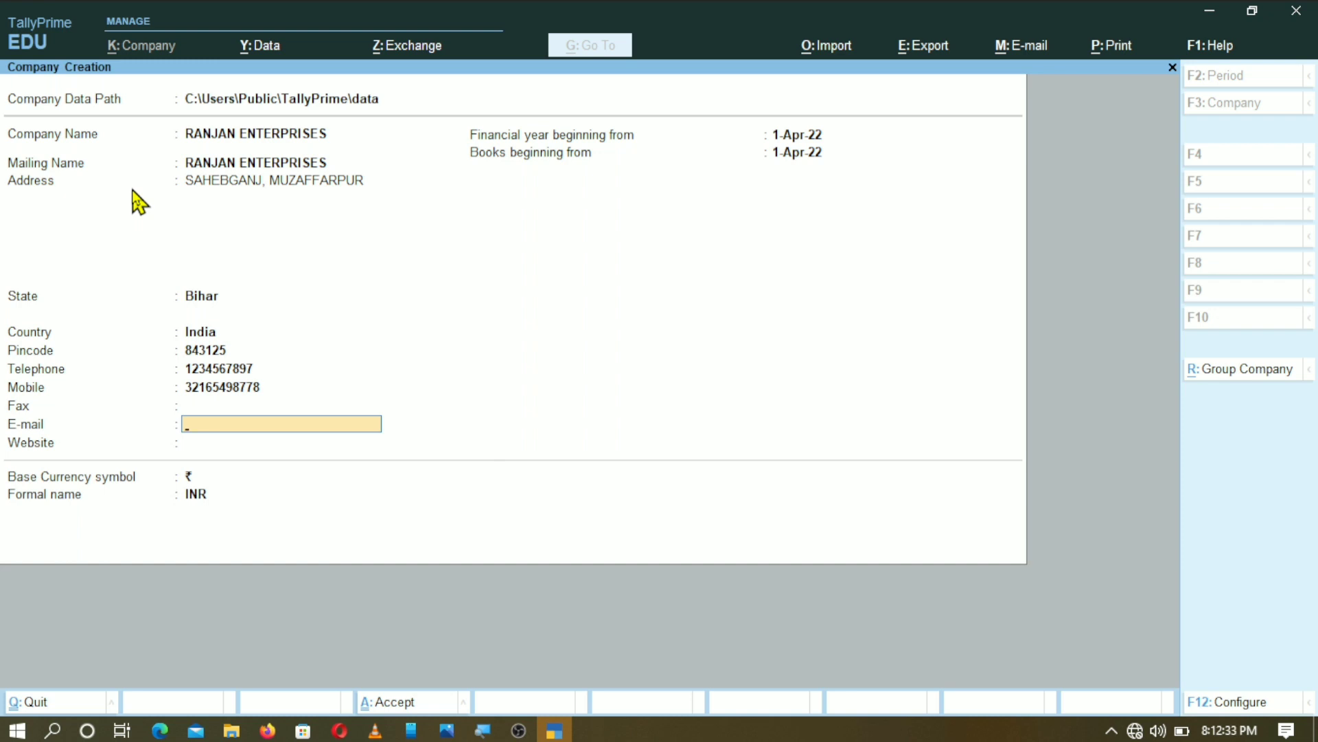
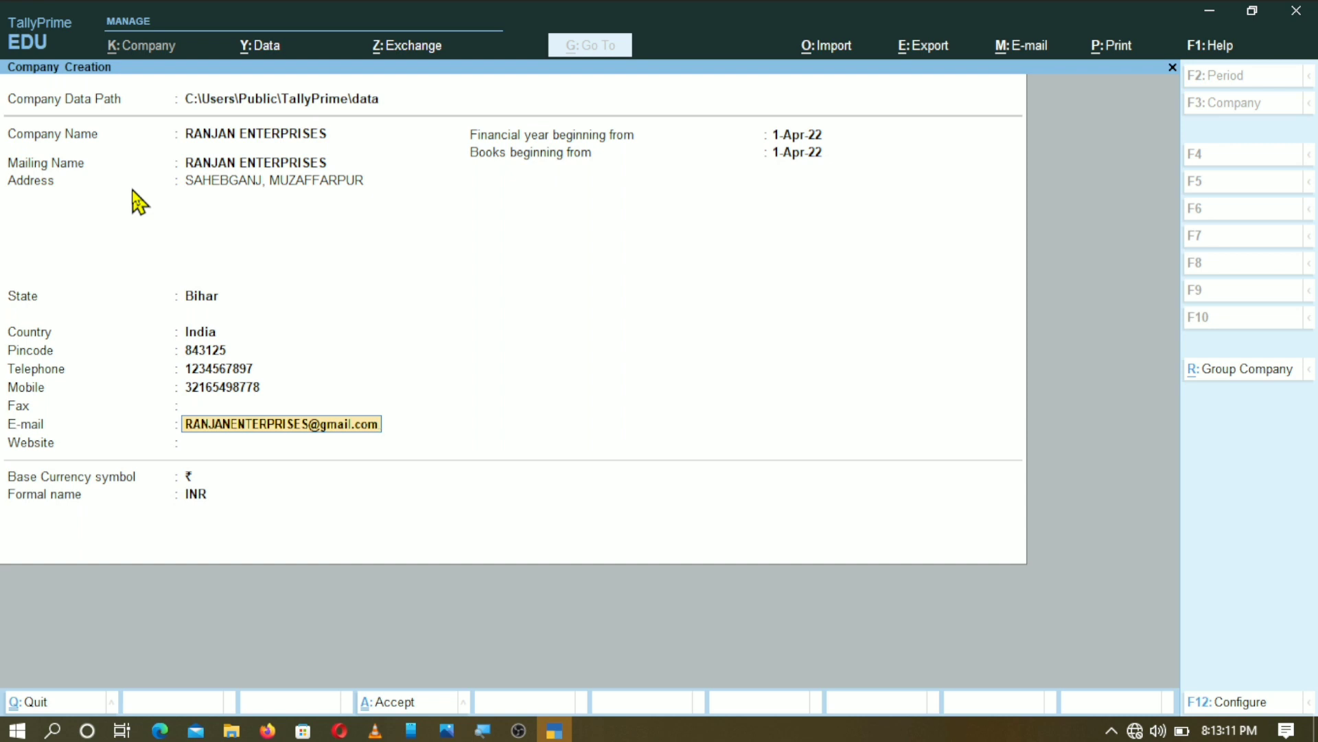
- Enter the company's e-mail address in the E-mail field
key("Return")
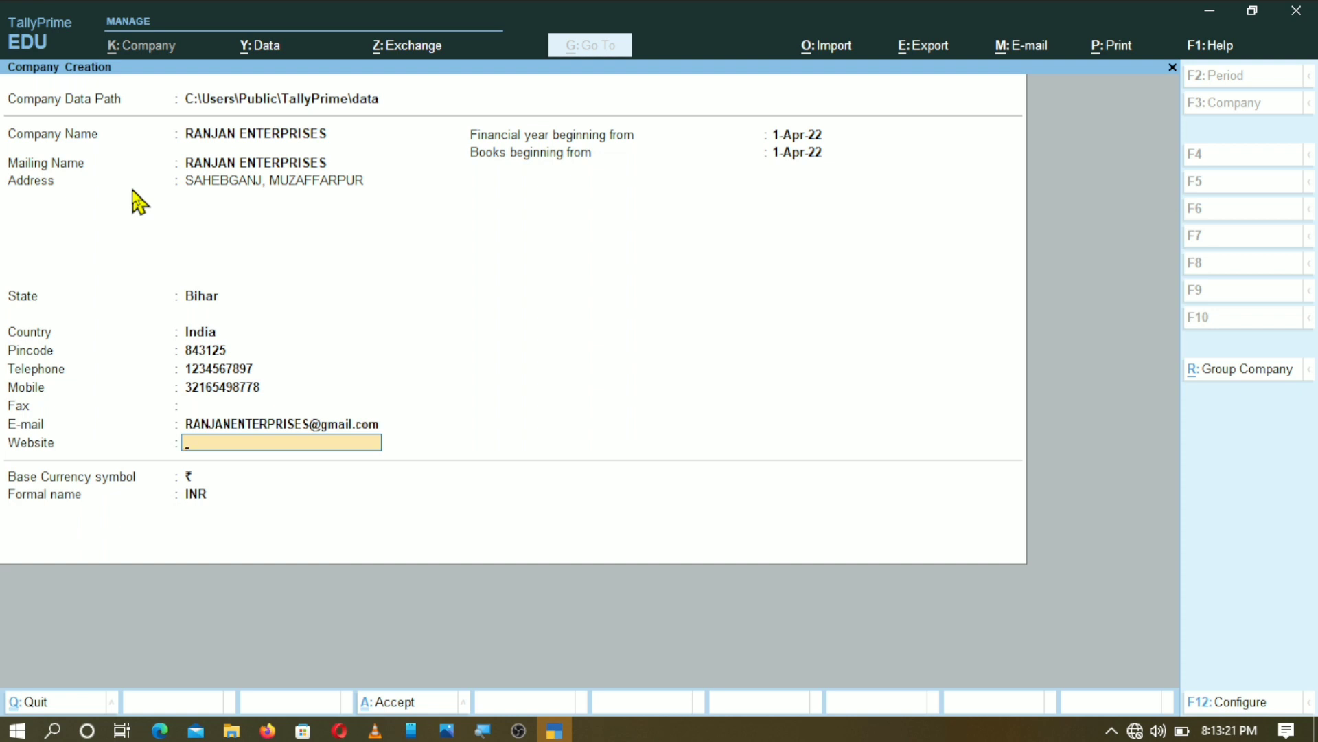
- Leave the website blank and keep 1-Apr-22 as financial year and books beginning dates
key("Return")
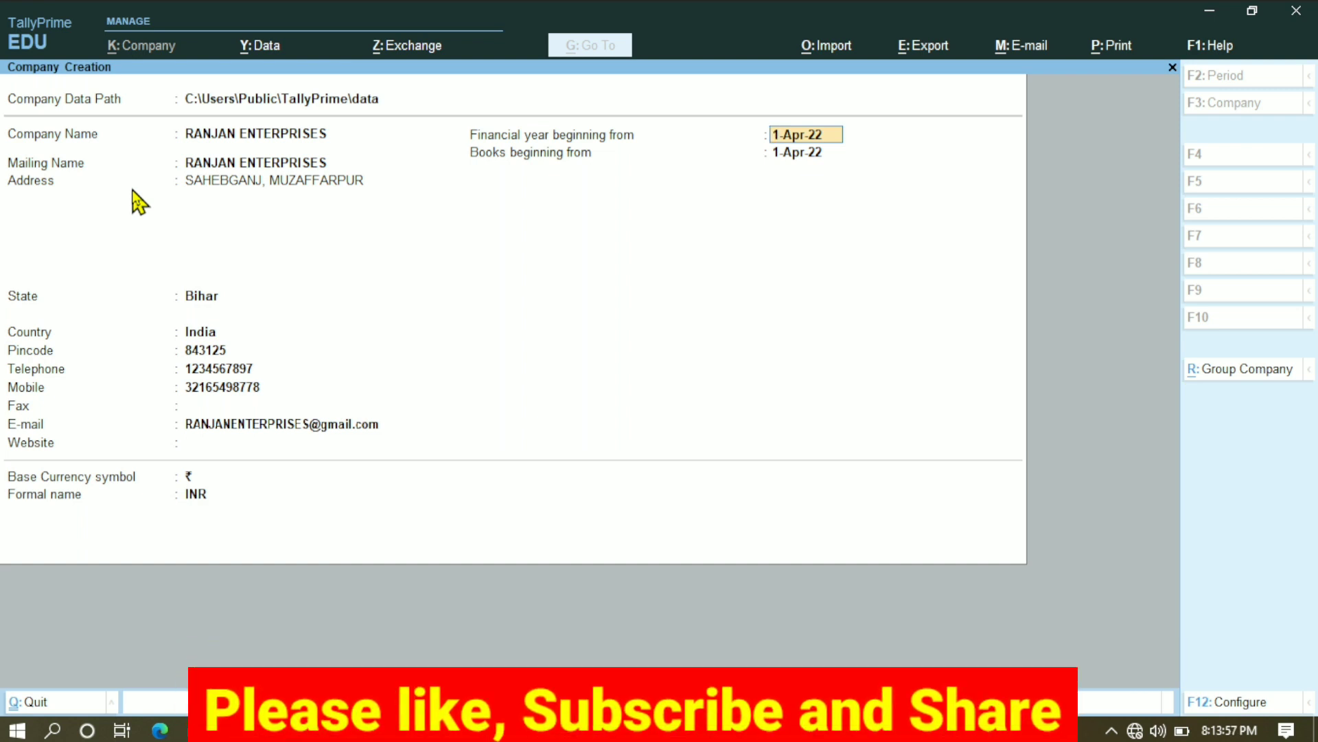
key("Return")
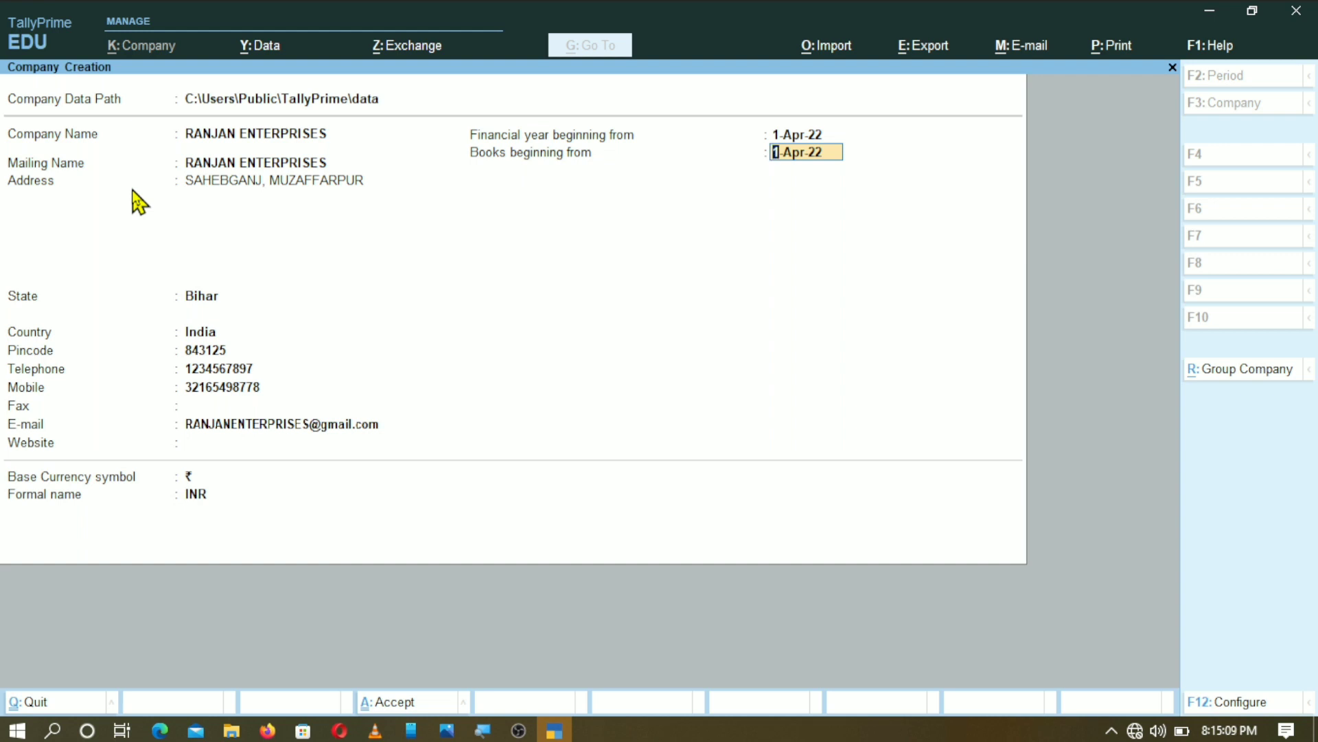
key("Return")
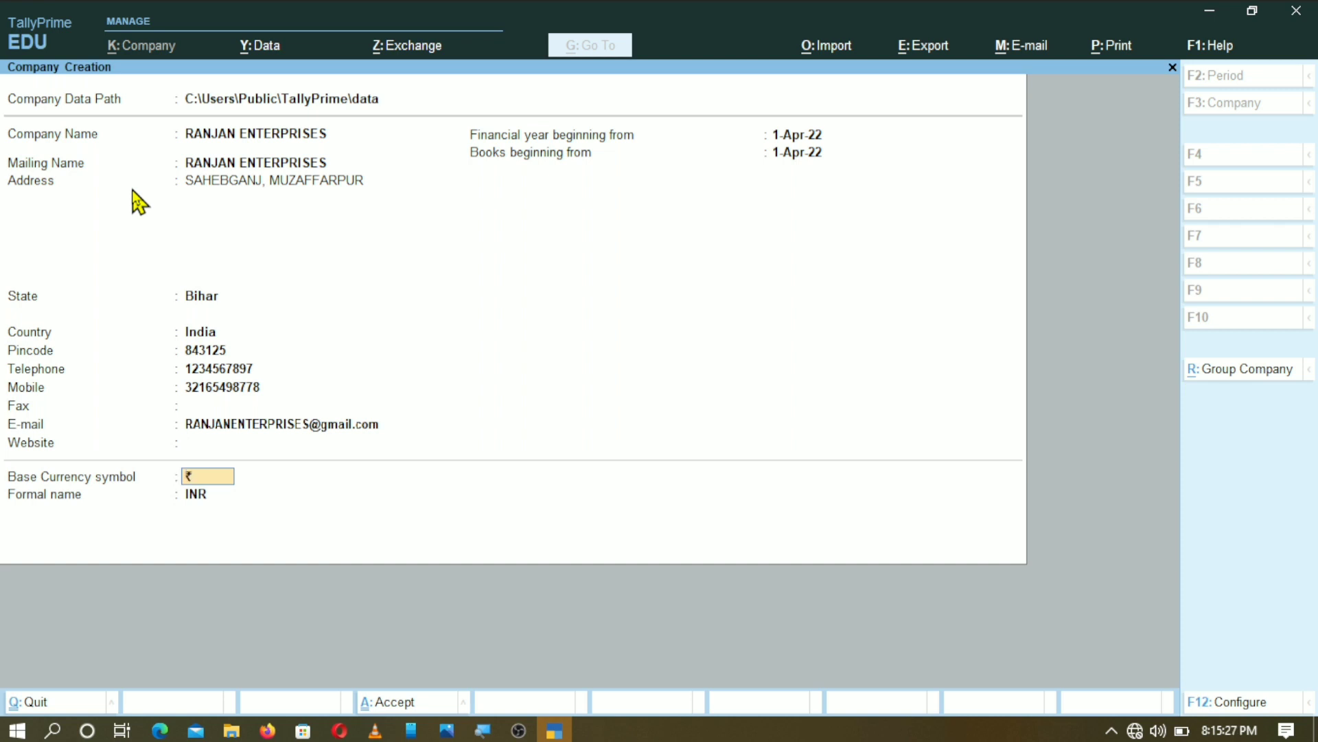
- Set the country to India after briefly trying Kuwait, restoring ₹ and INR currency
left_click(204, 333)
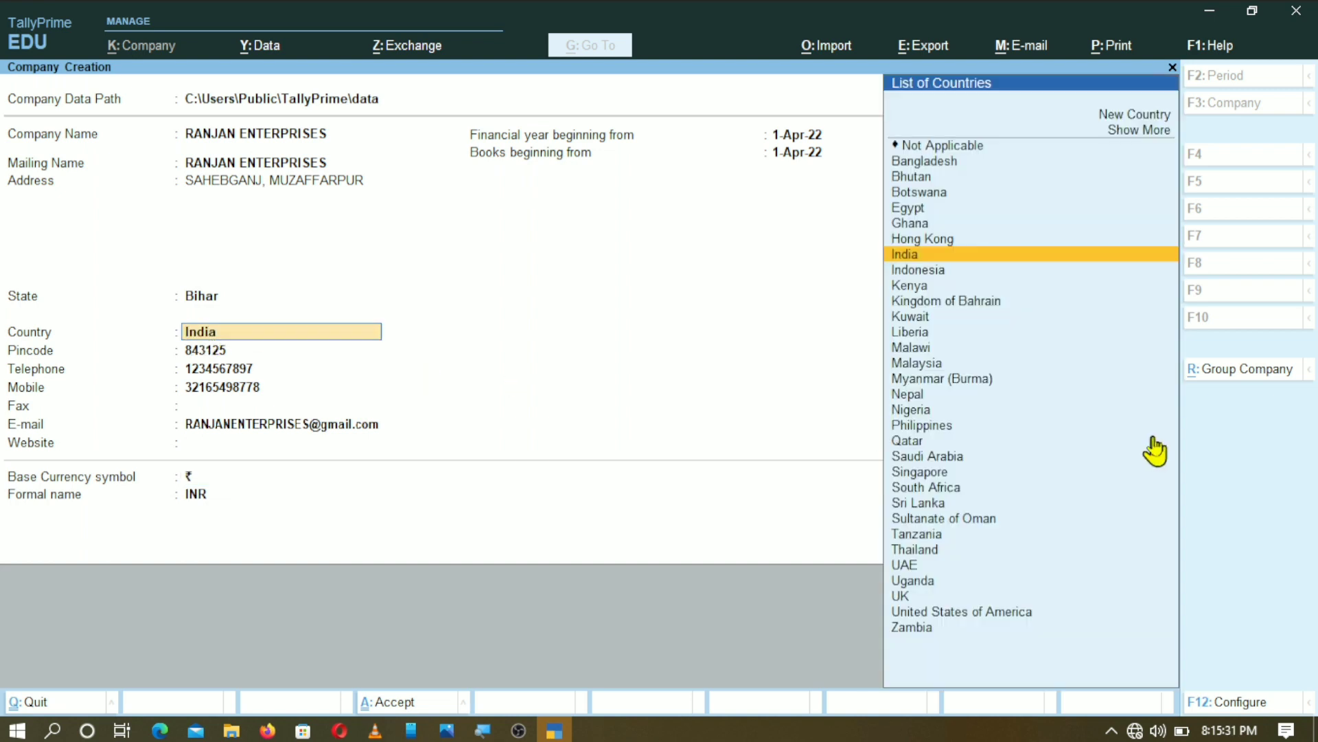
left_click(922, 317)
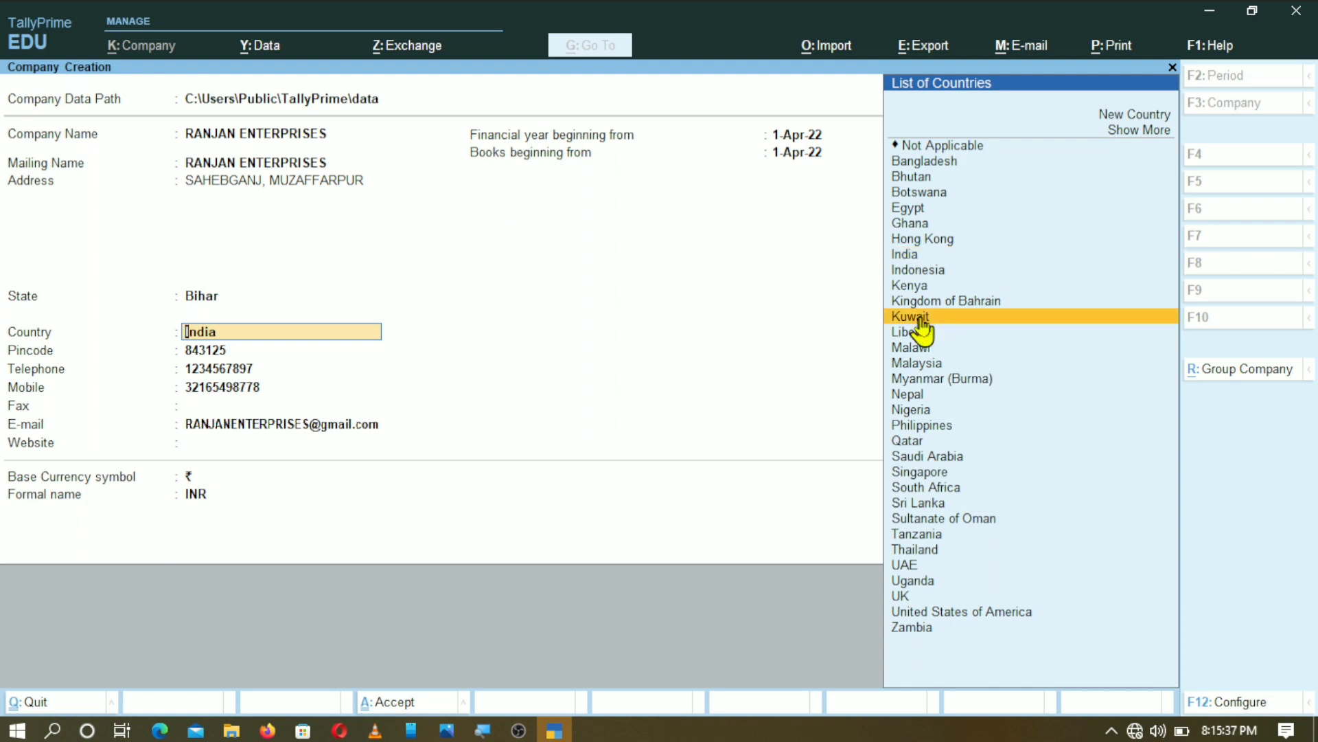
left_click(921, 317)
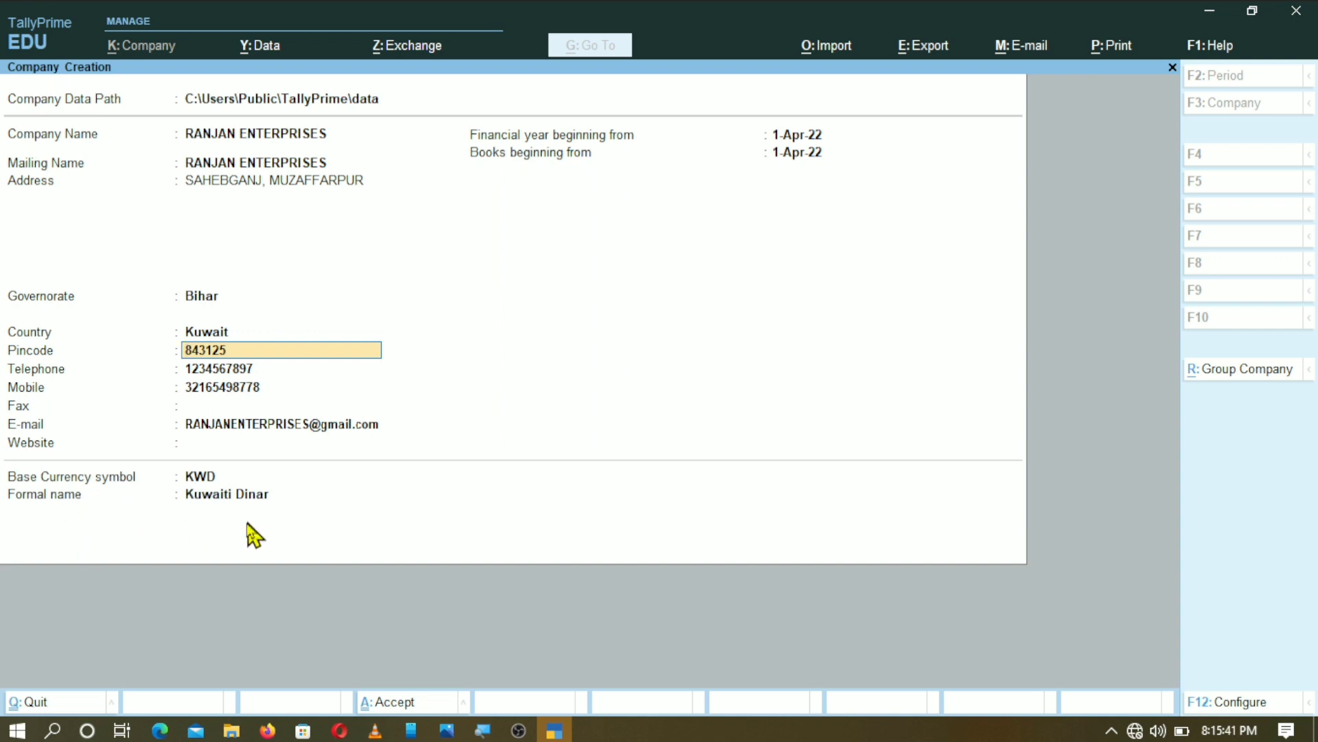
left_click(209, 333)
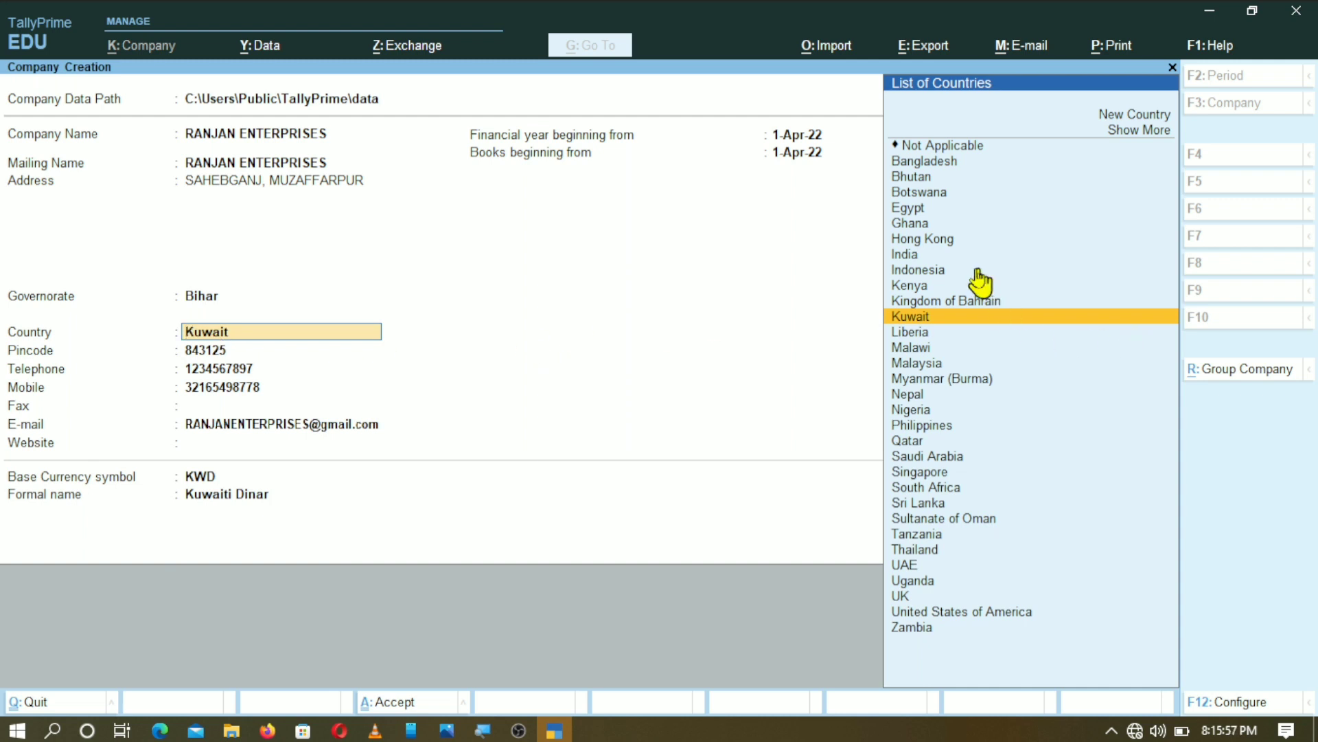
left_click(927, 255)
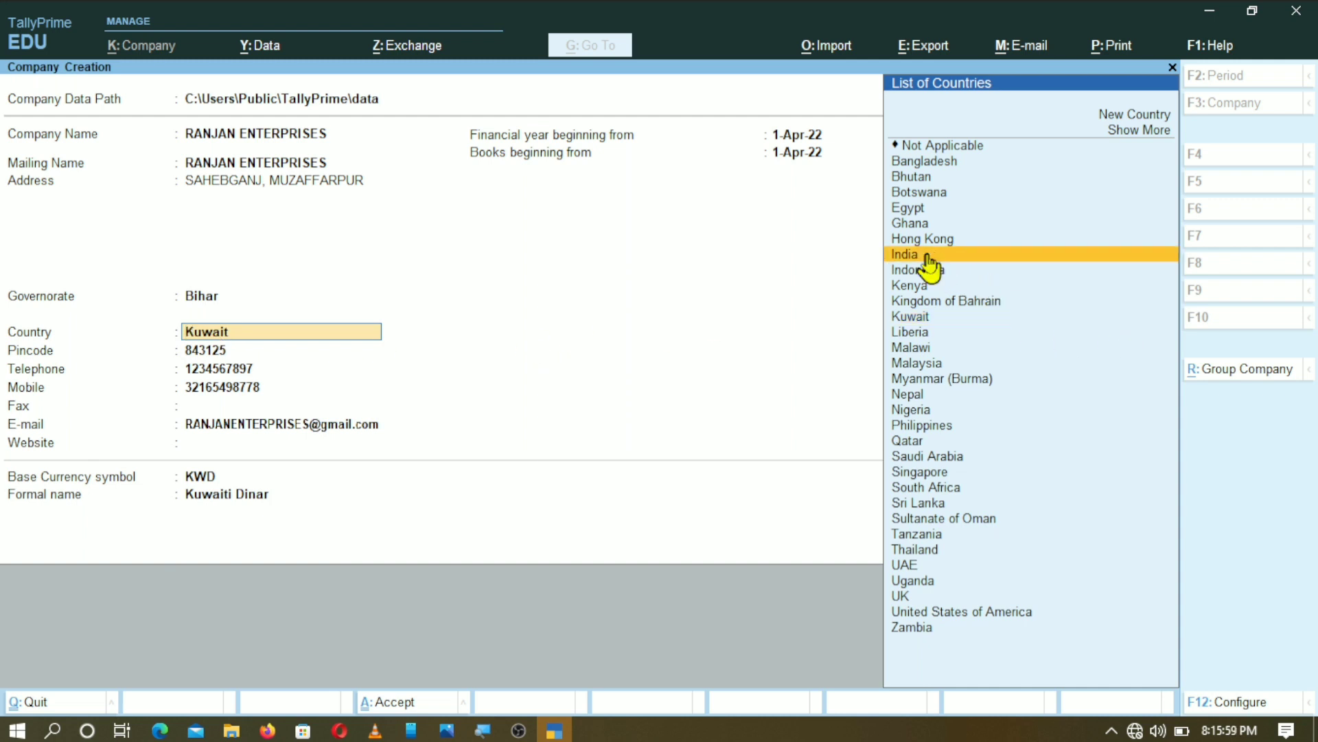
left_click(928, 256)
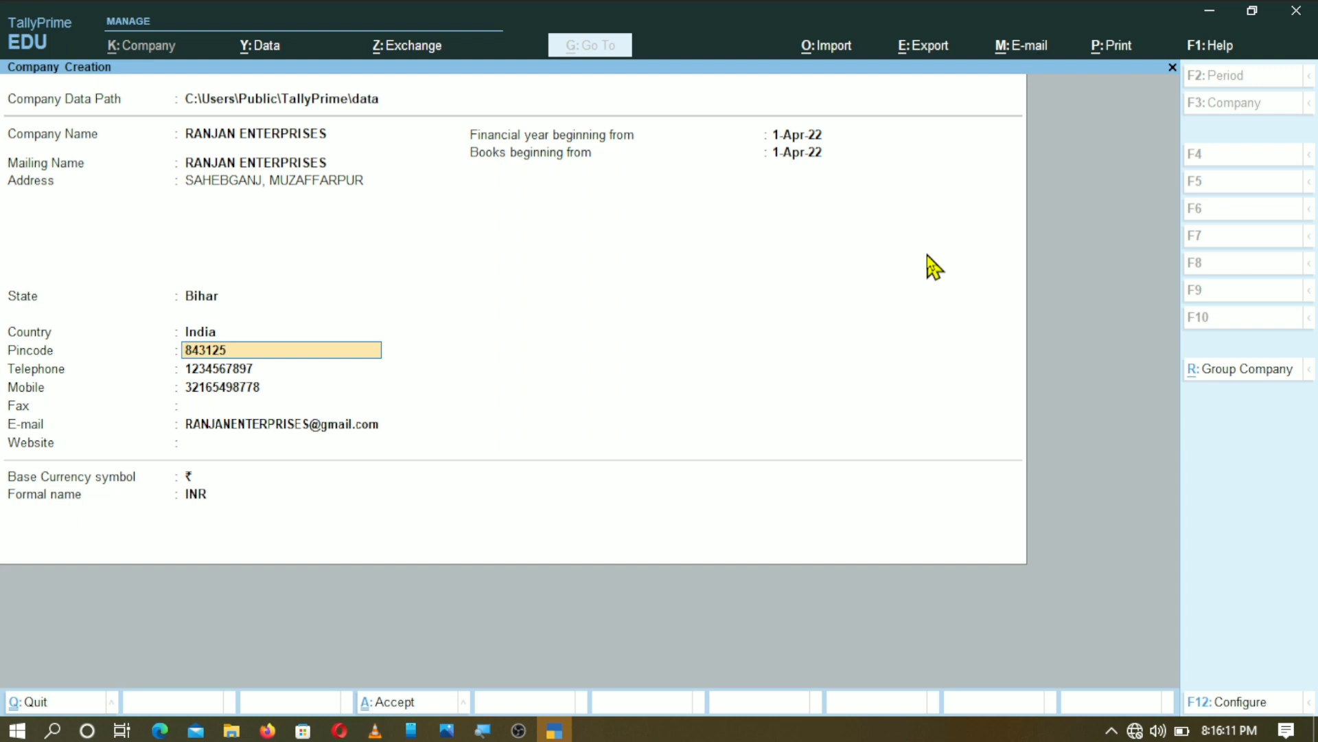
- Confirm INR as the currency formal name to reach the Accept? prompt
left_click(200, 493)
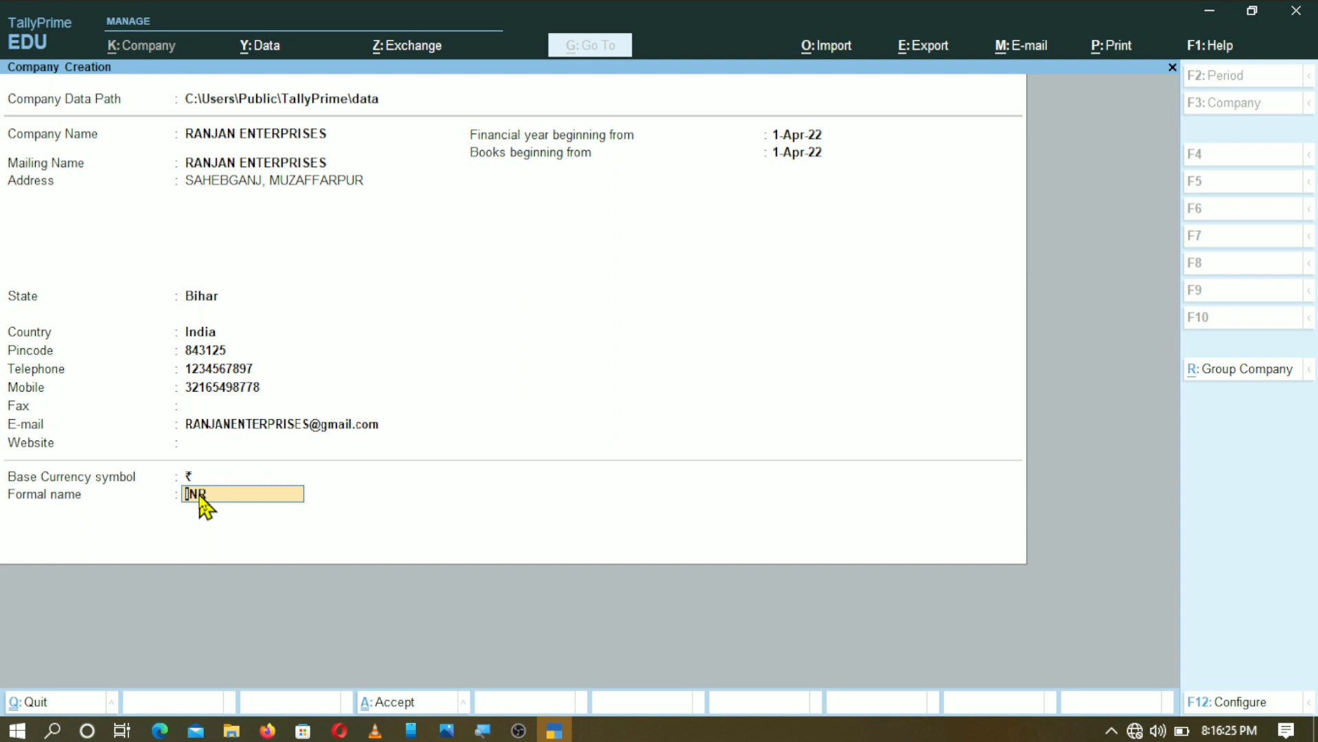
key("Return")
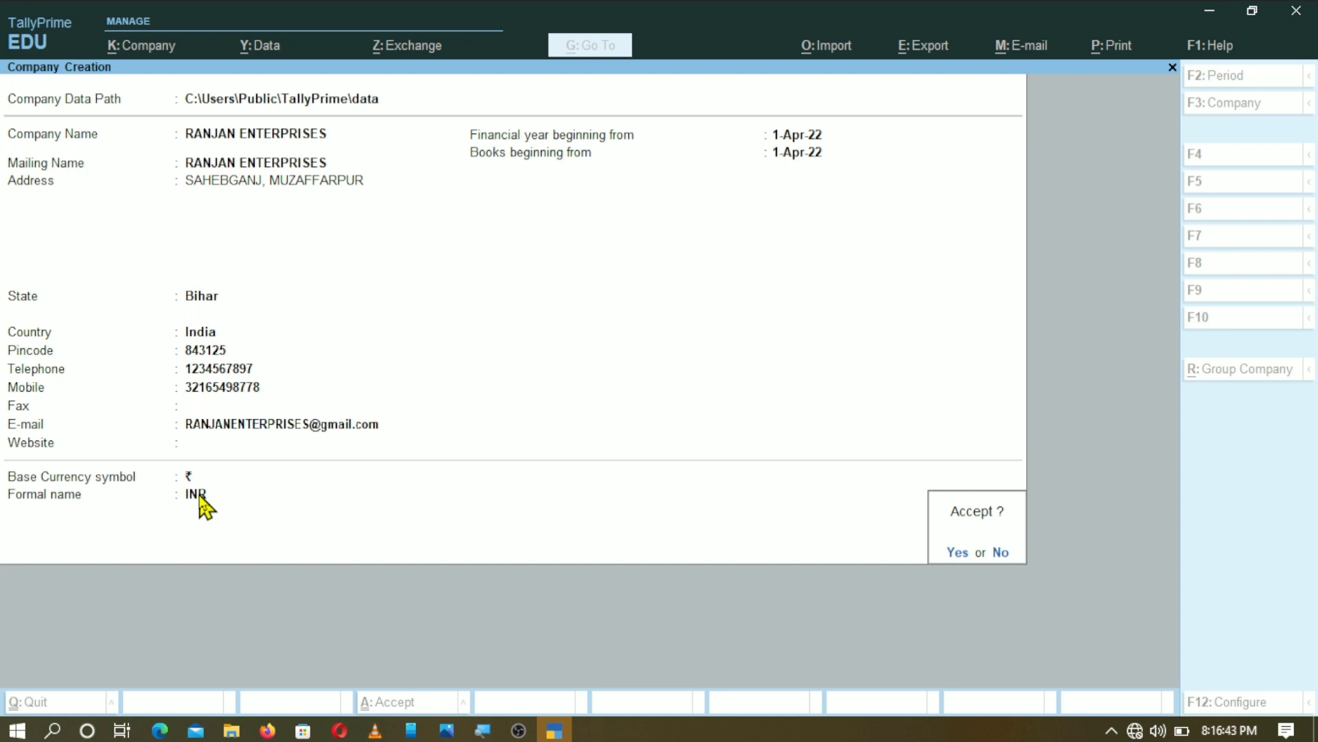
- Accept the Company Creation form to save RANJAN ENTERPRISES
key("Return")
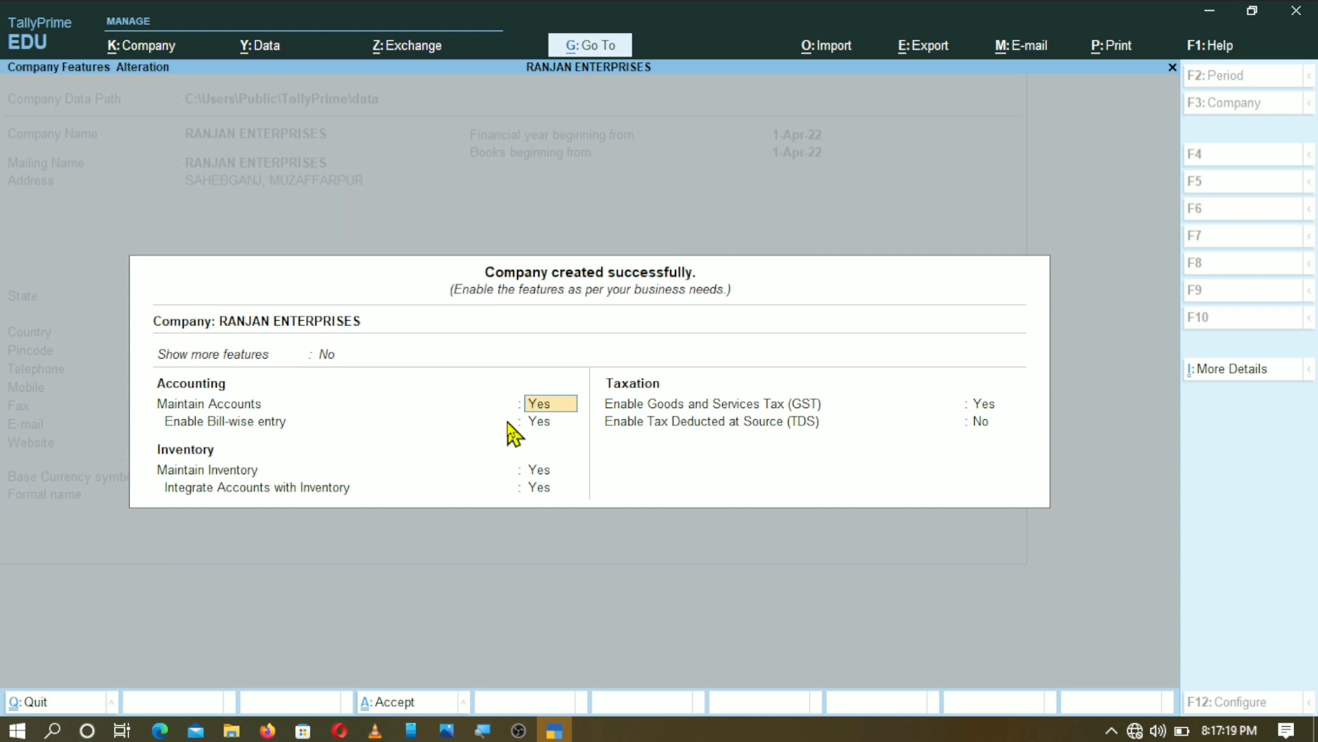
- Leave the accounting and inventory features unchanged, keep Enable GST at Yes, and bring up GST Details
key("Return")
key("Return")
key("Return")
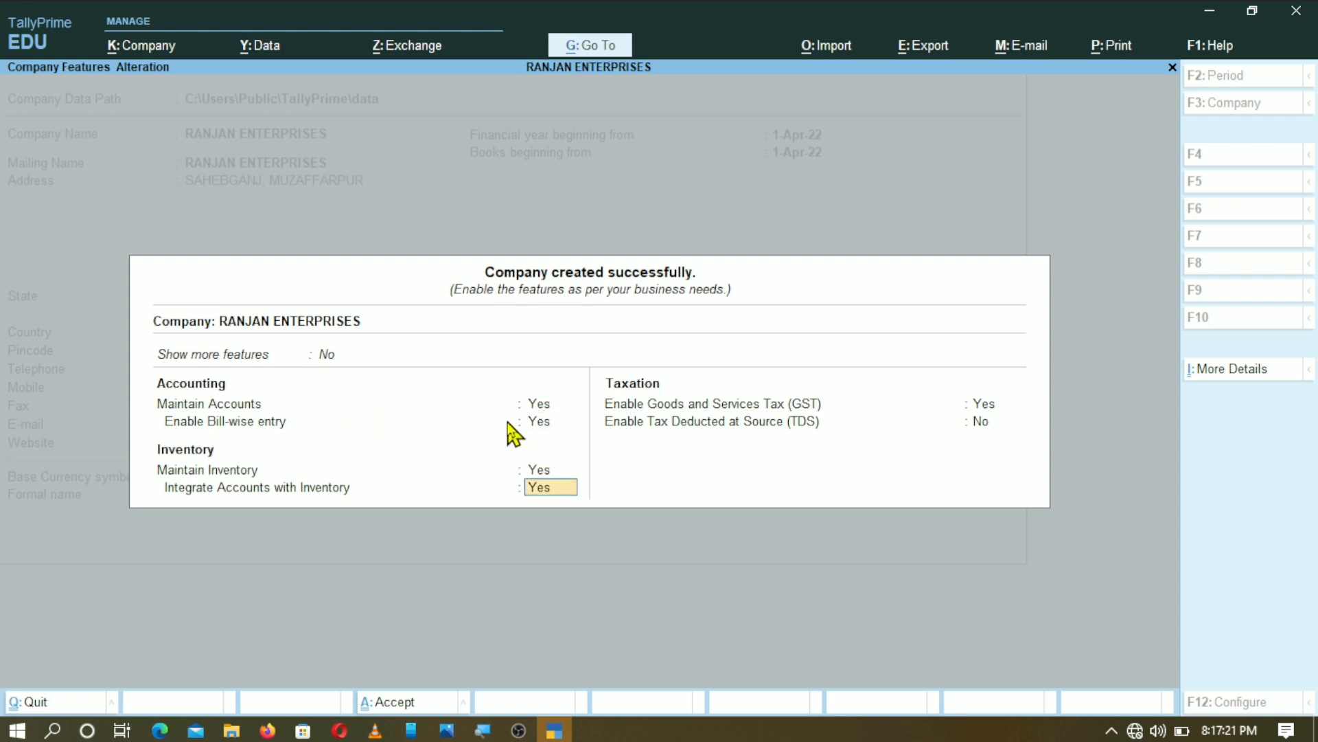
key("Return")
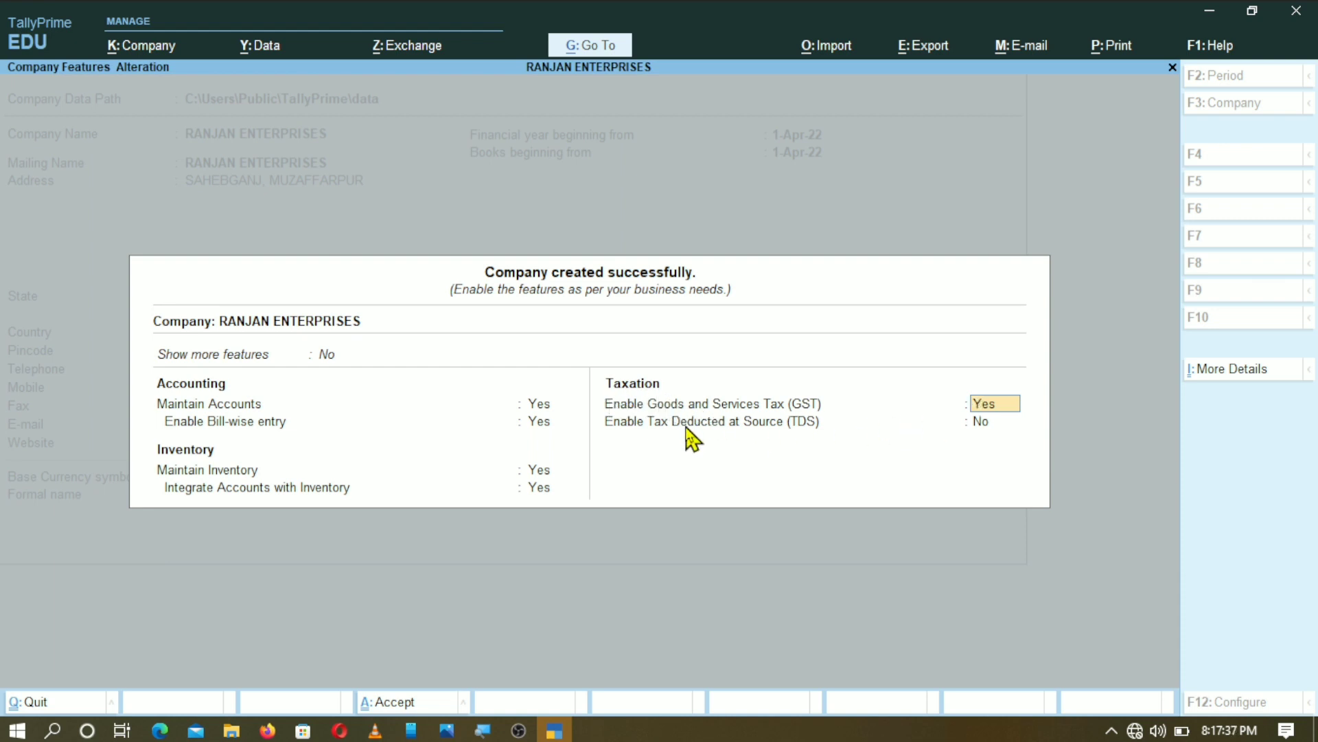
key("Return")
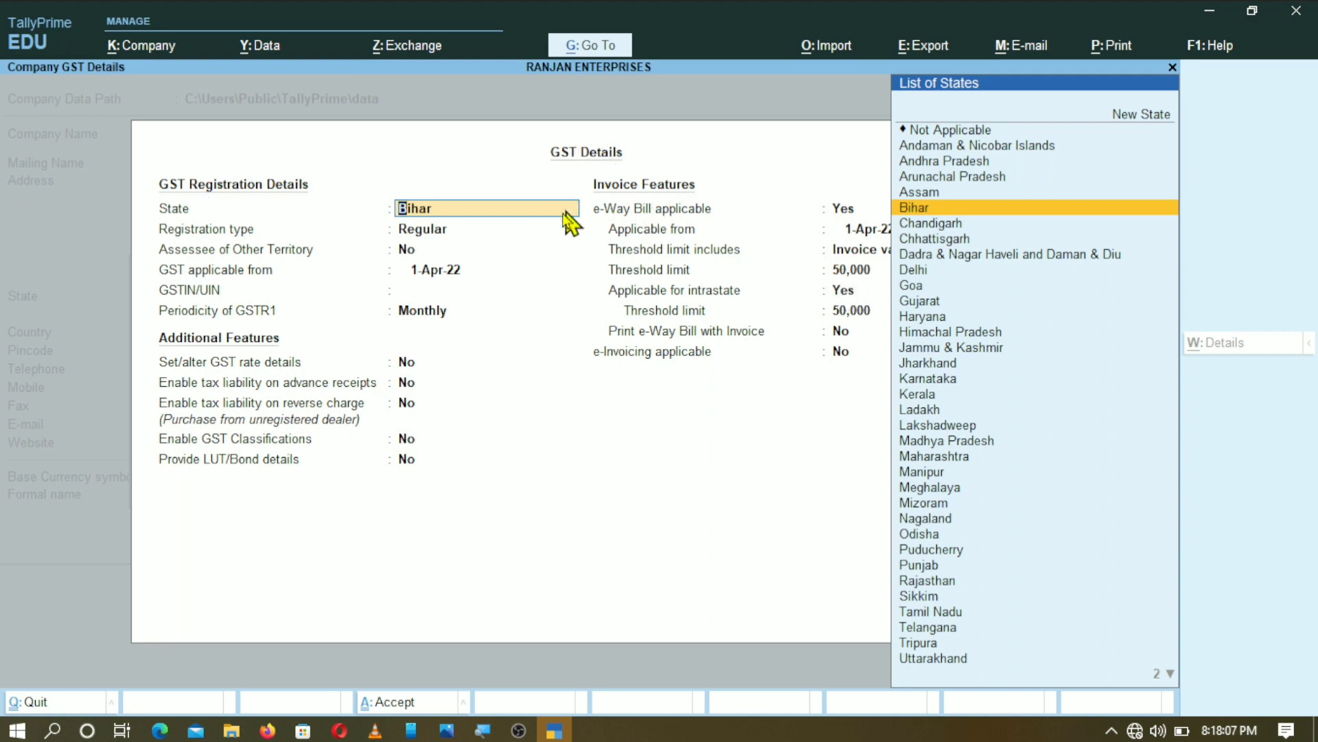
- Register GST in Bihar as Regular from 1-Apr-22 and enter the company's GSTIN
left_click(484, 229)
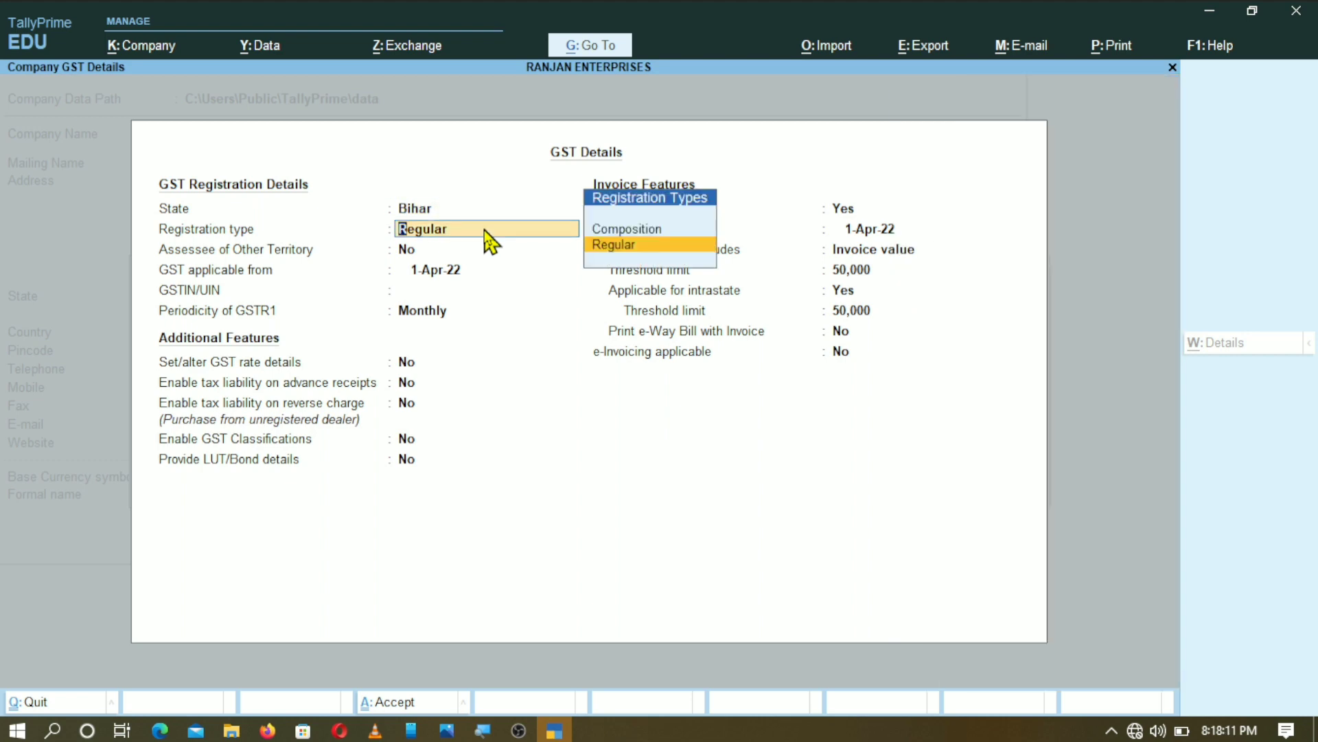
key("Return")
key("Return")
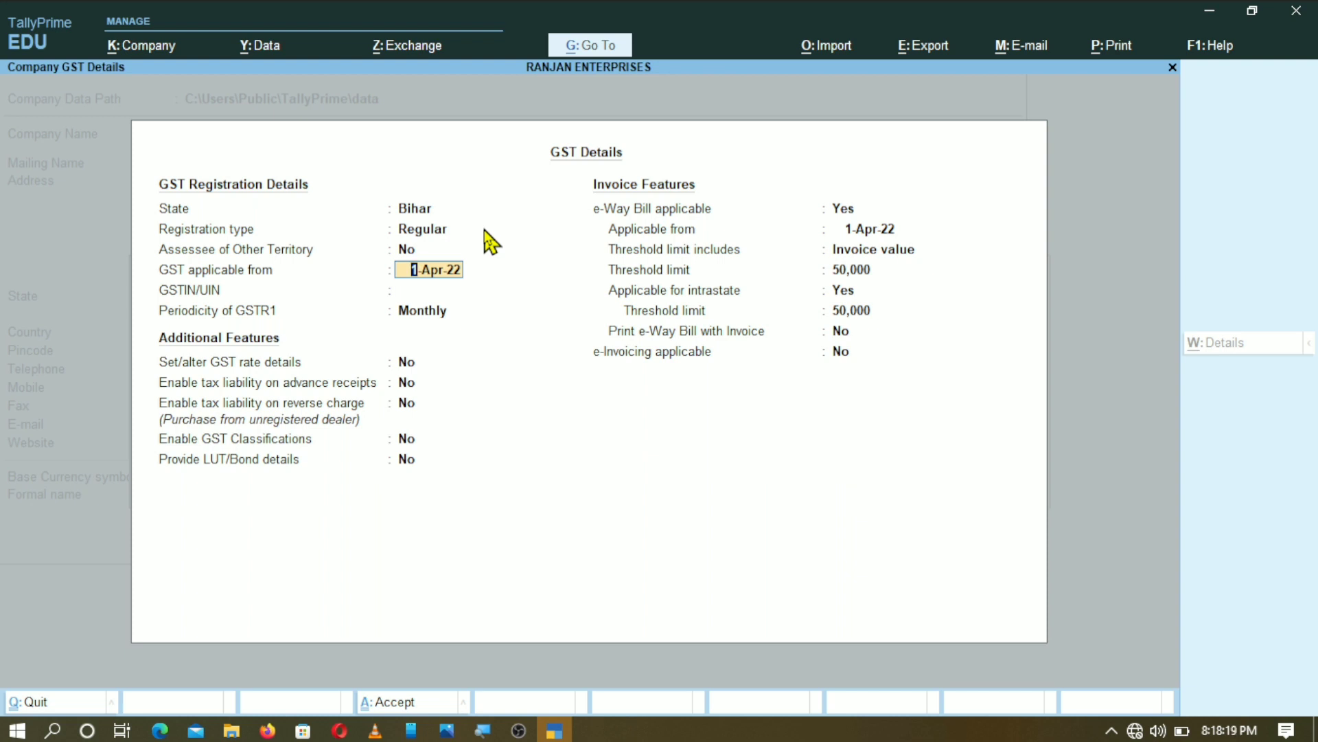
key("Return")
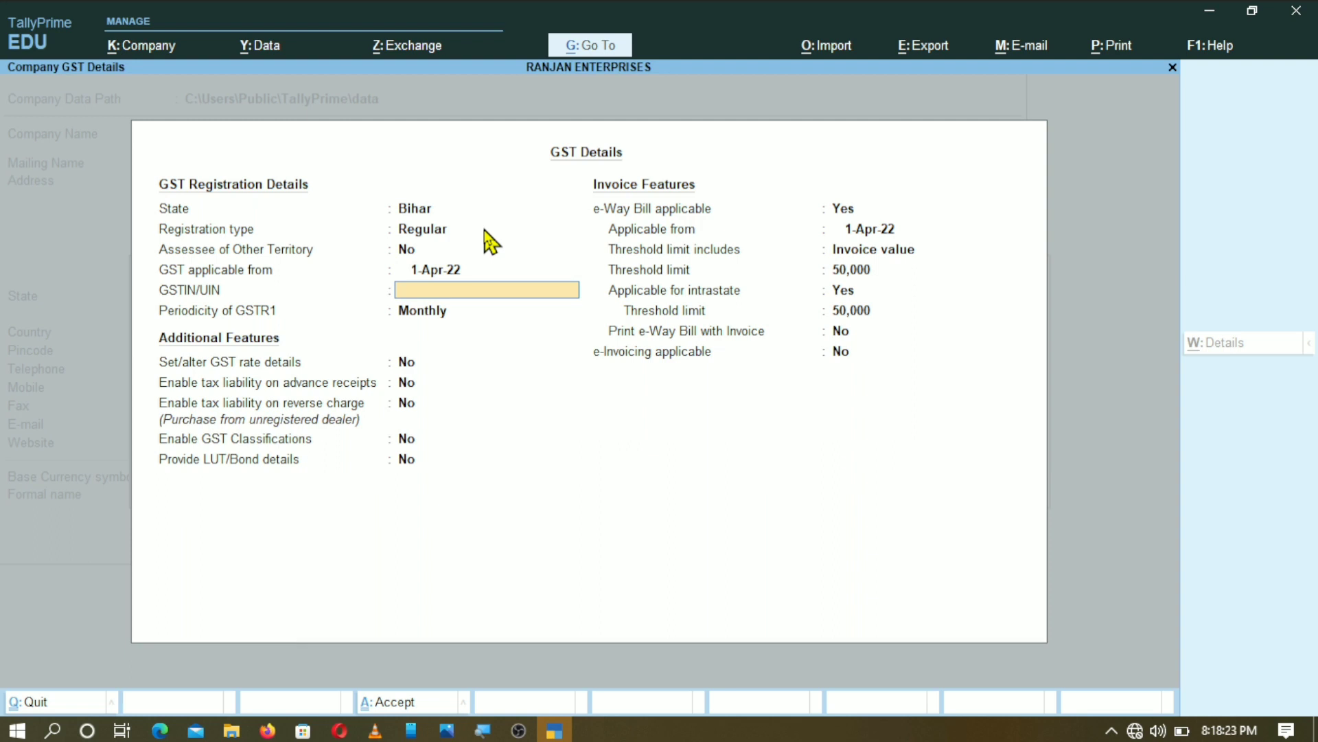
type("1235454JKHH4145")
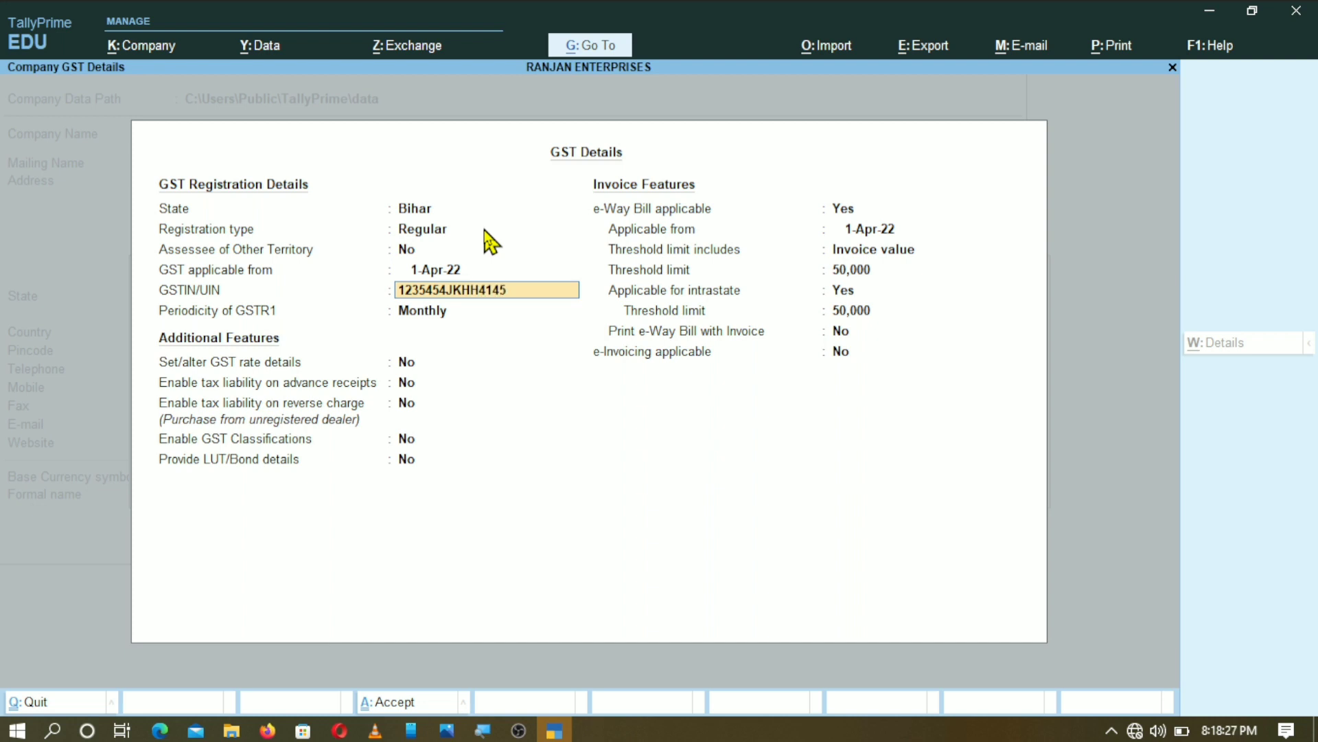
key("Return")
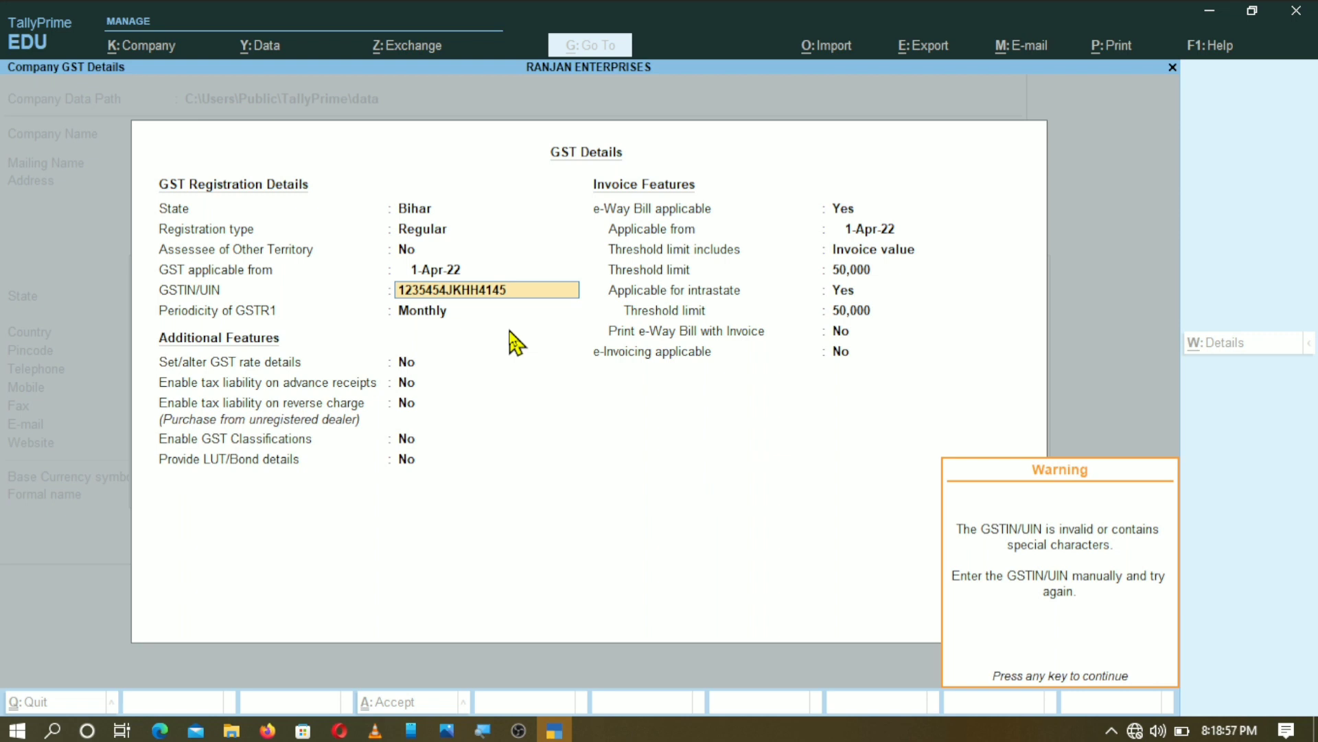
- Dismiss the invalid-GSTIN warning and keep monthly GSTR1, additional features No, and 50,000 e-Way Bill thresholds
key("Return")
key("Return")
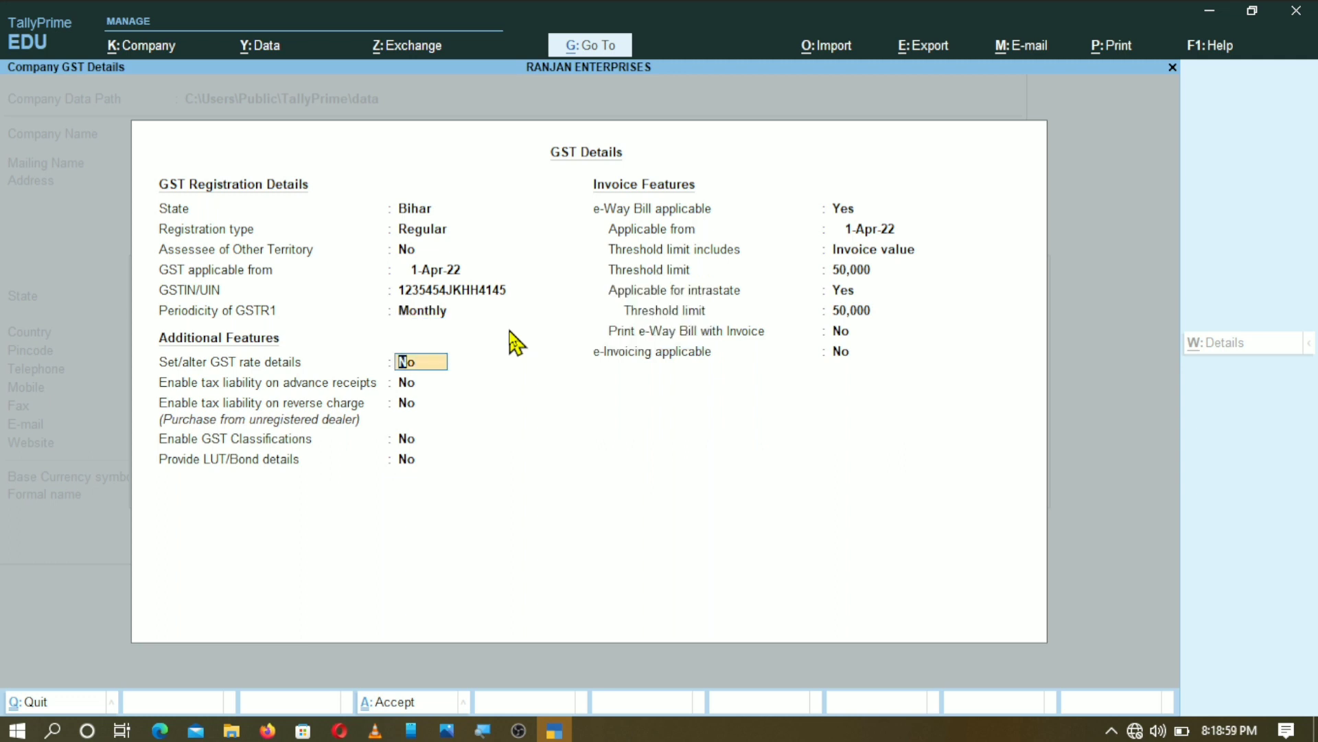
key("Return")
key("Return")
key("Return")
key("Return")
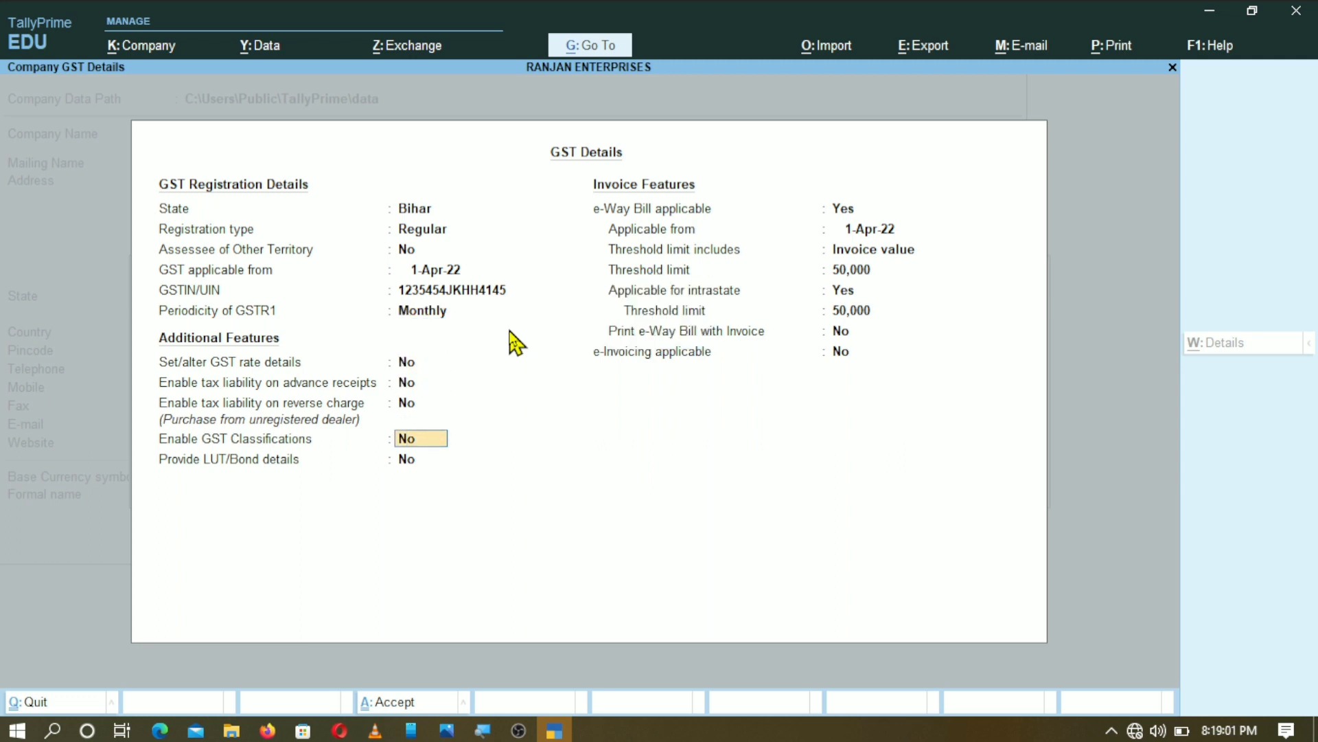
key("Return")
key("Return")
key("Return")
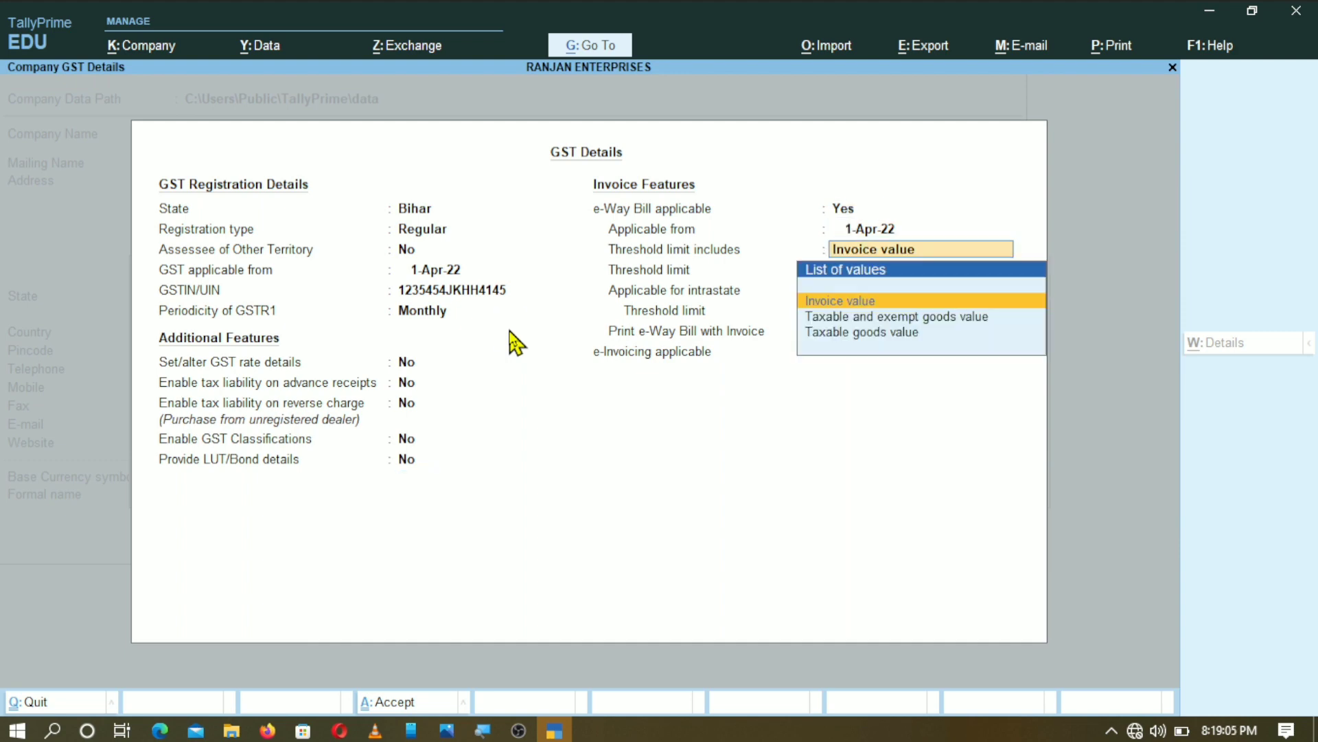
key("Return")
key("Return")
key("Return")
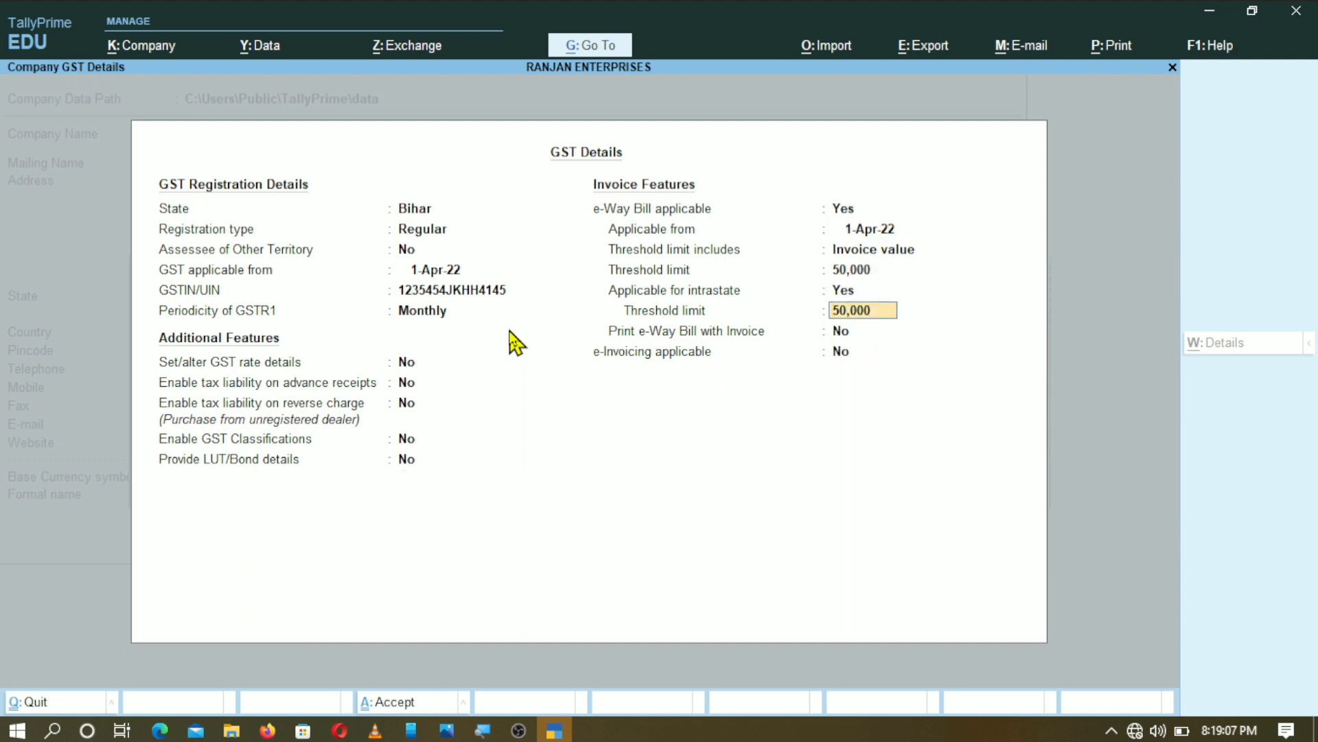
key("Return")
key("Return")
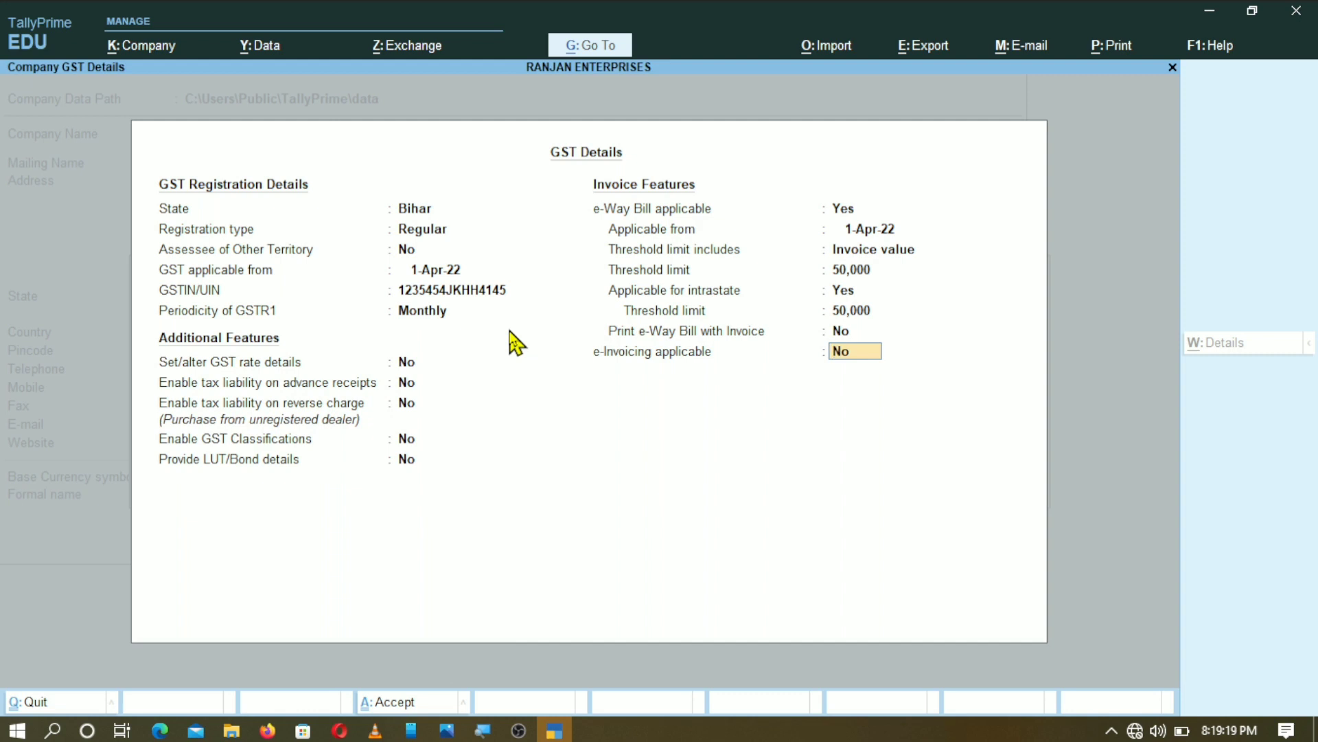
key("Return")
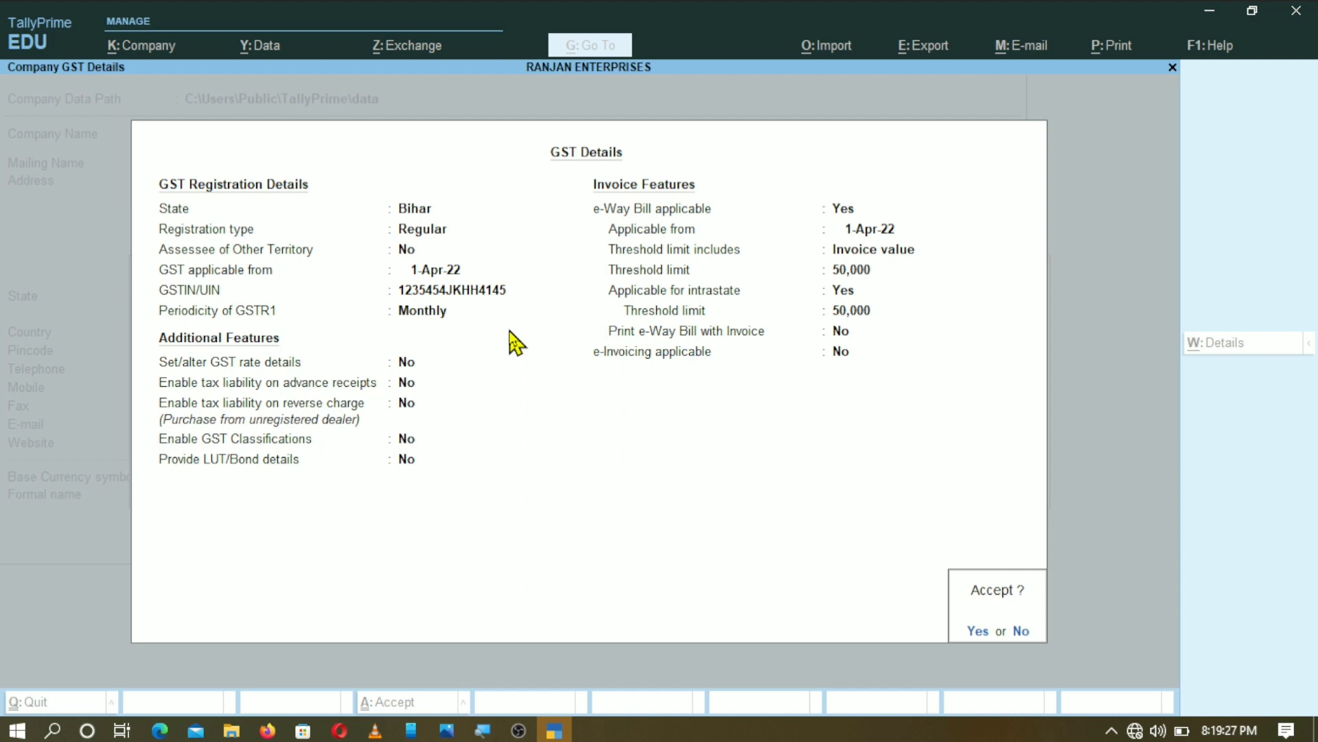
- Accept the GST details, leave TDS disabled, and accept the company features screen
key("Return")
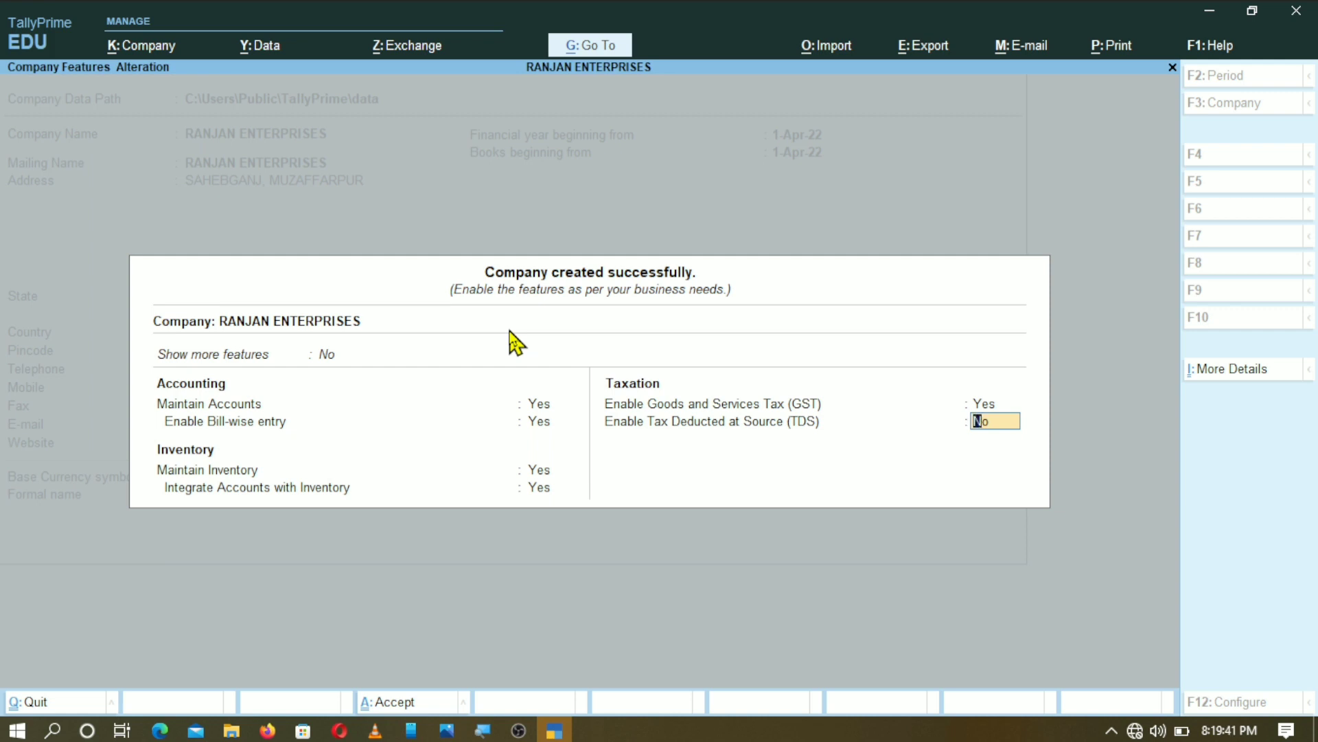
key("Return")
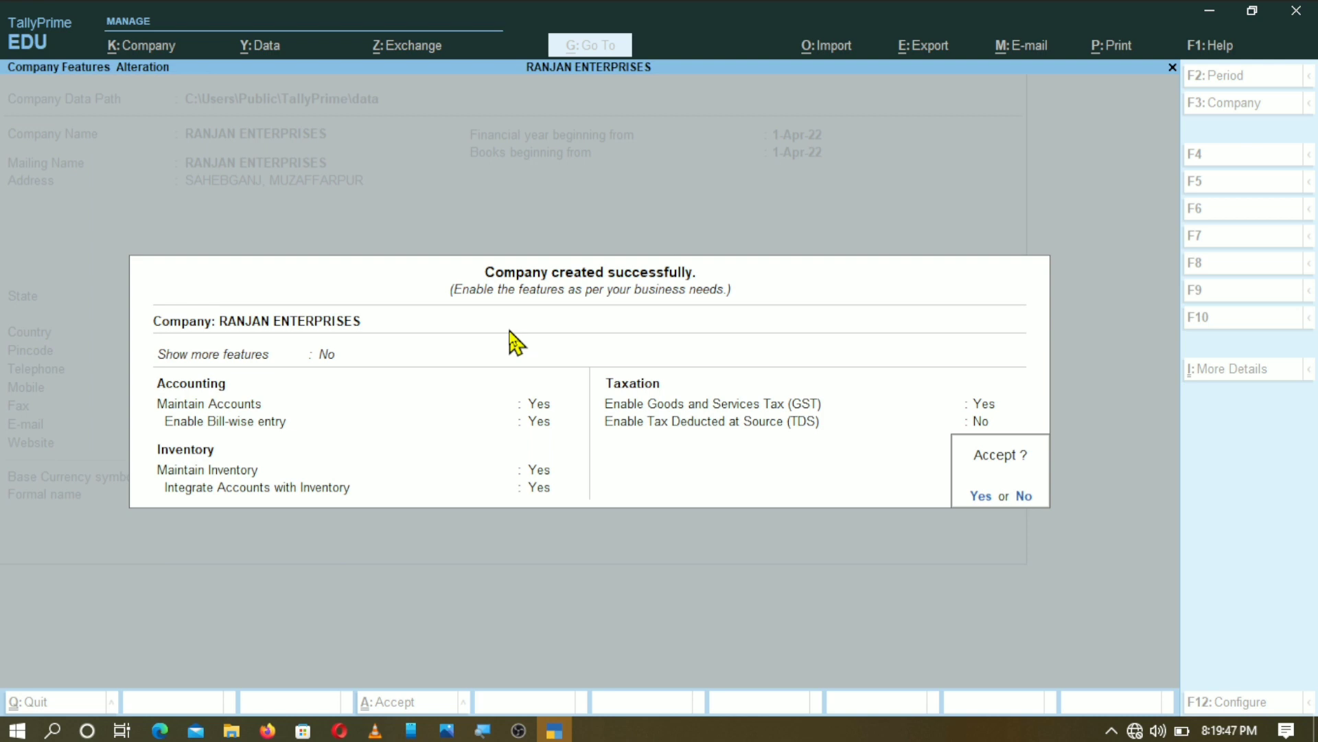
key("Return")
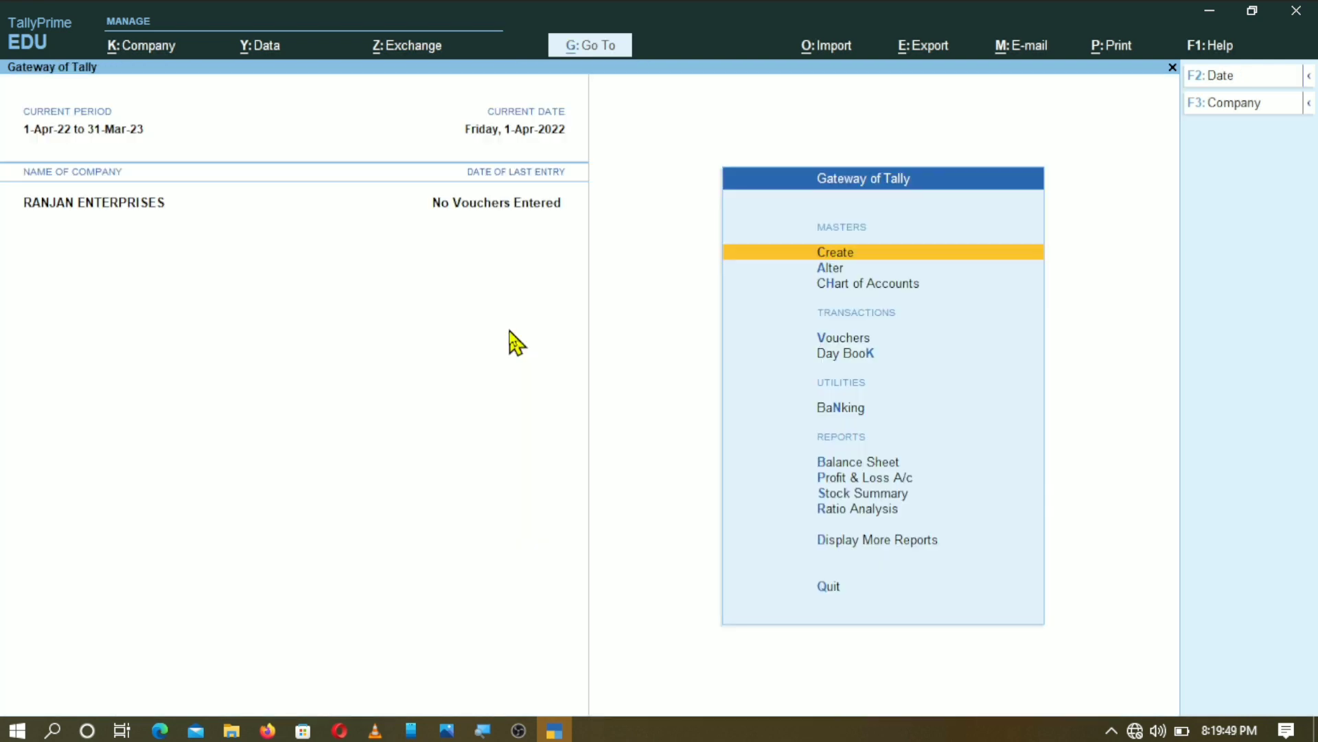